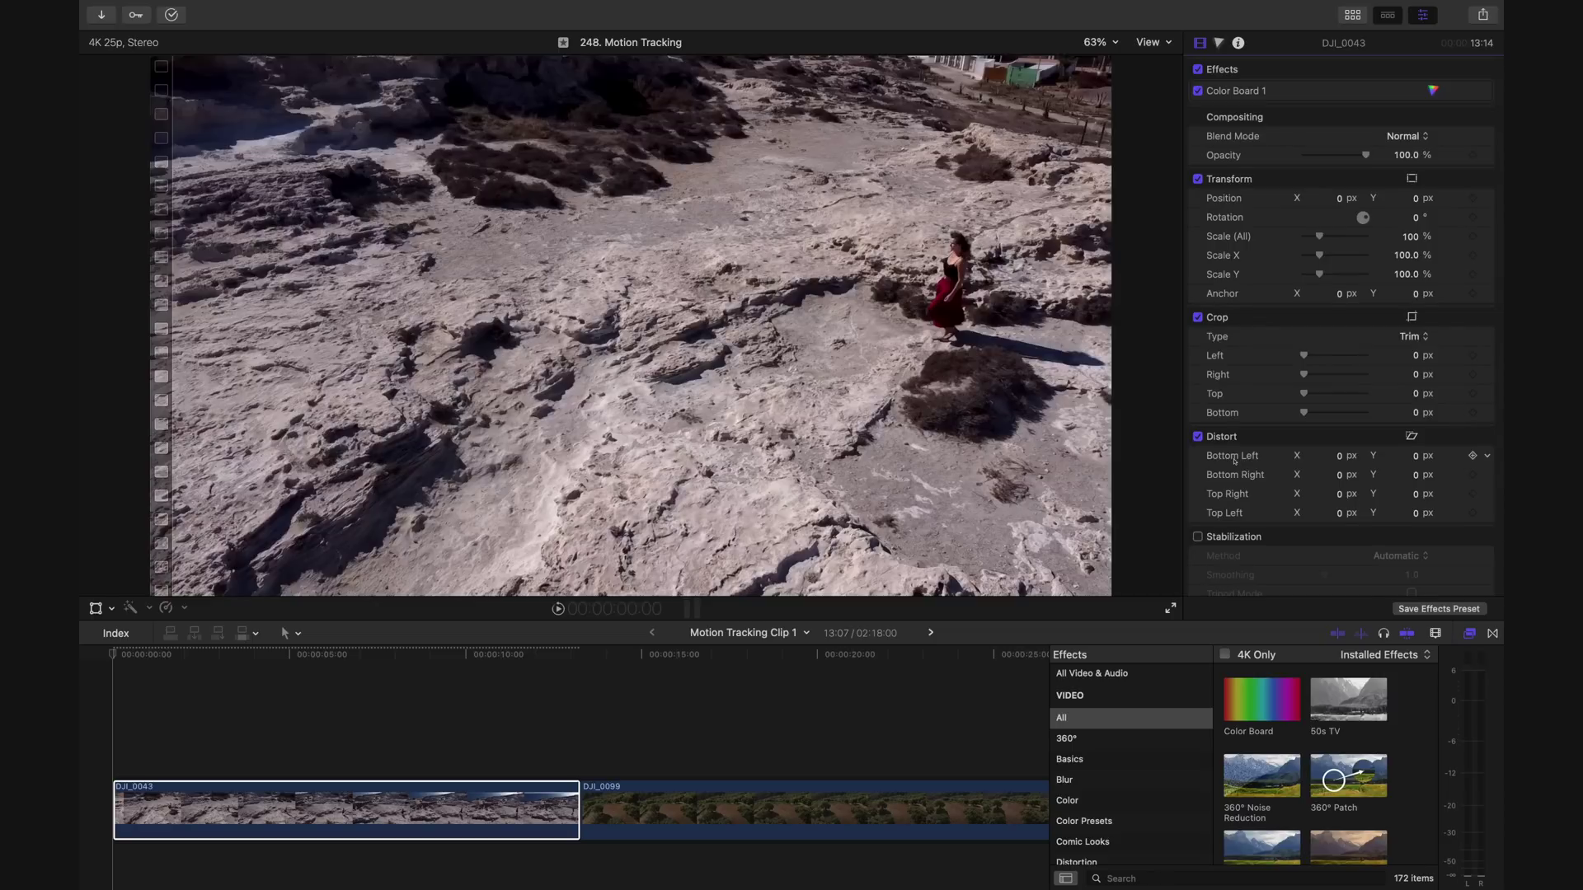
- Scroll the timeline to show DJI_0043 followed by DJI_0099
{"action": "scroll", "coordinate": [1234, 460], "scroll_direction": "down", "scroll_amount": 5}
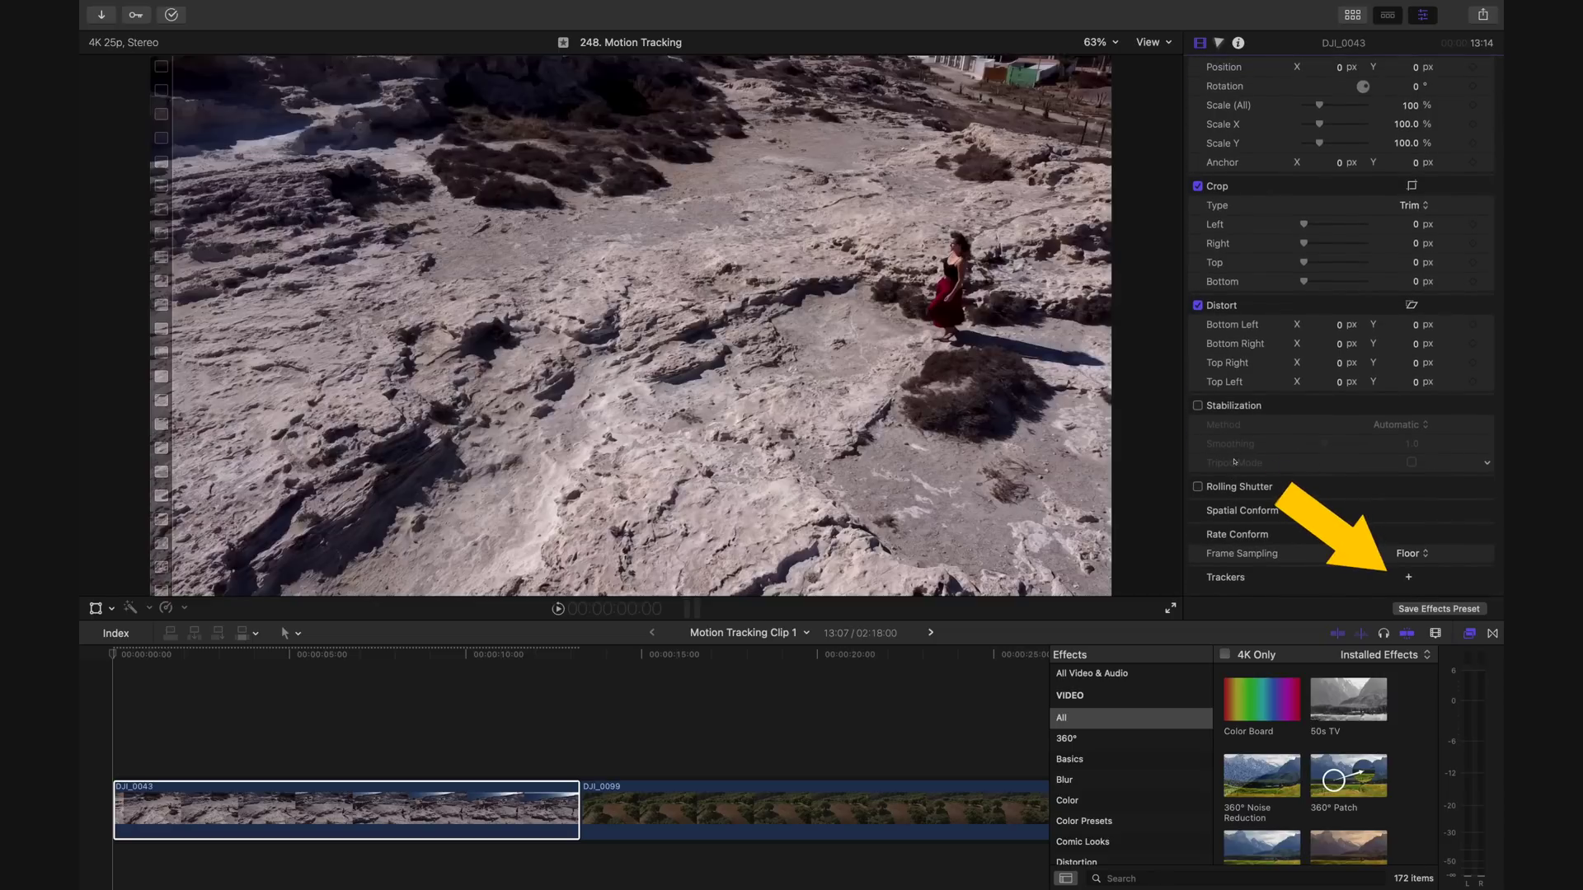
- Add an object tracker to DJI_0043, fit it tightly around the woman on the right, analyze, and scrub to check
{"action": "left_click", "coordinate": [1408, 578]}
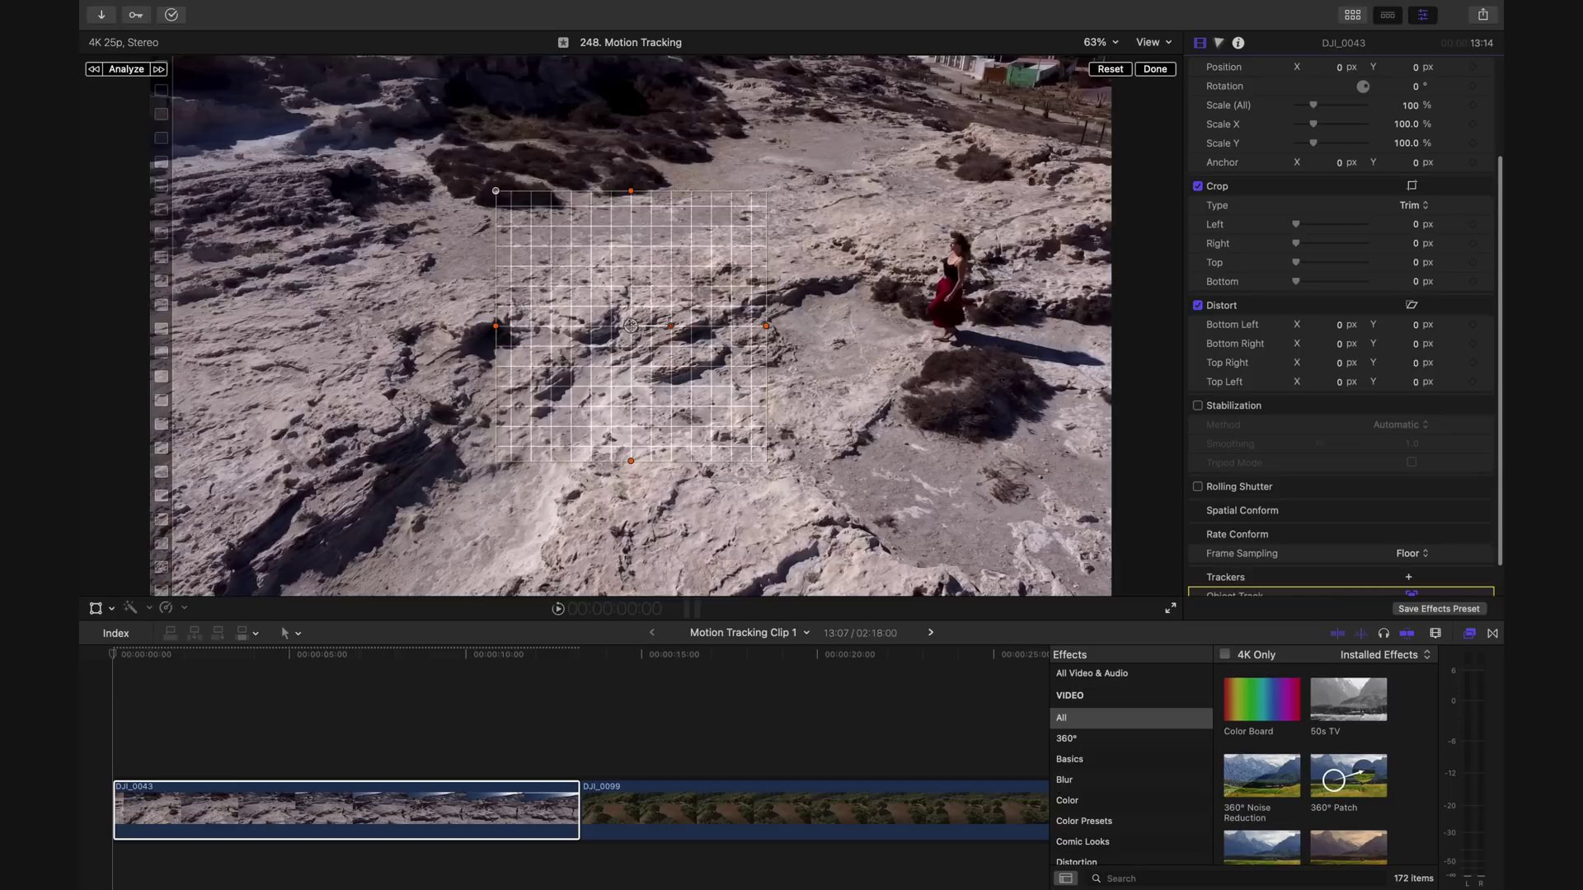
{"action": "left_click_drag", "start_coordinate": [630, 326], "coordinate": [950, 291]}
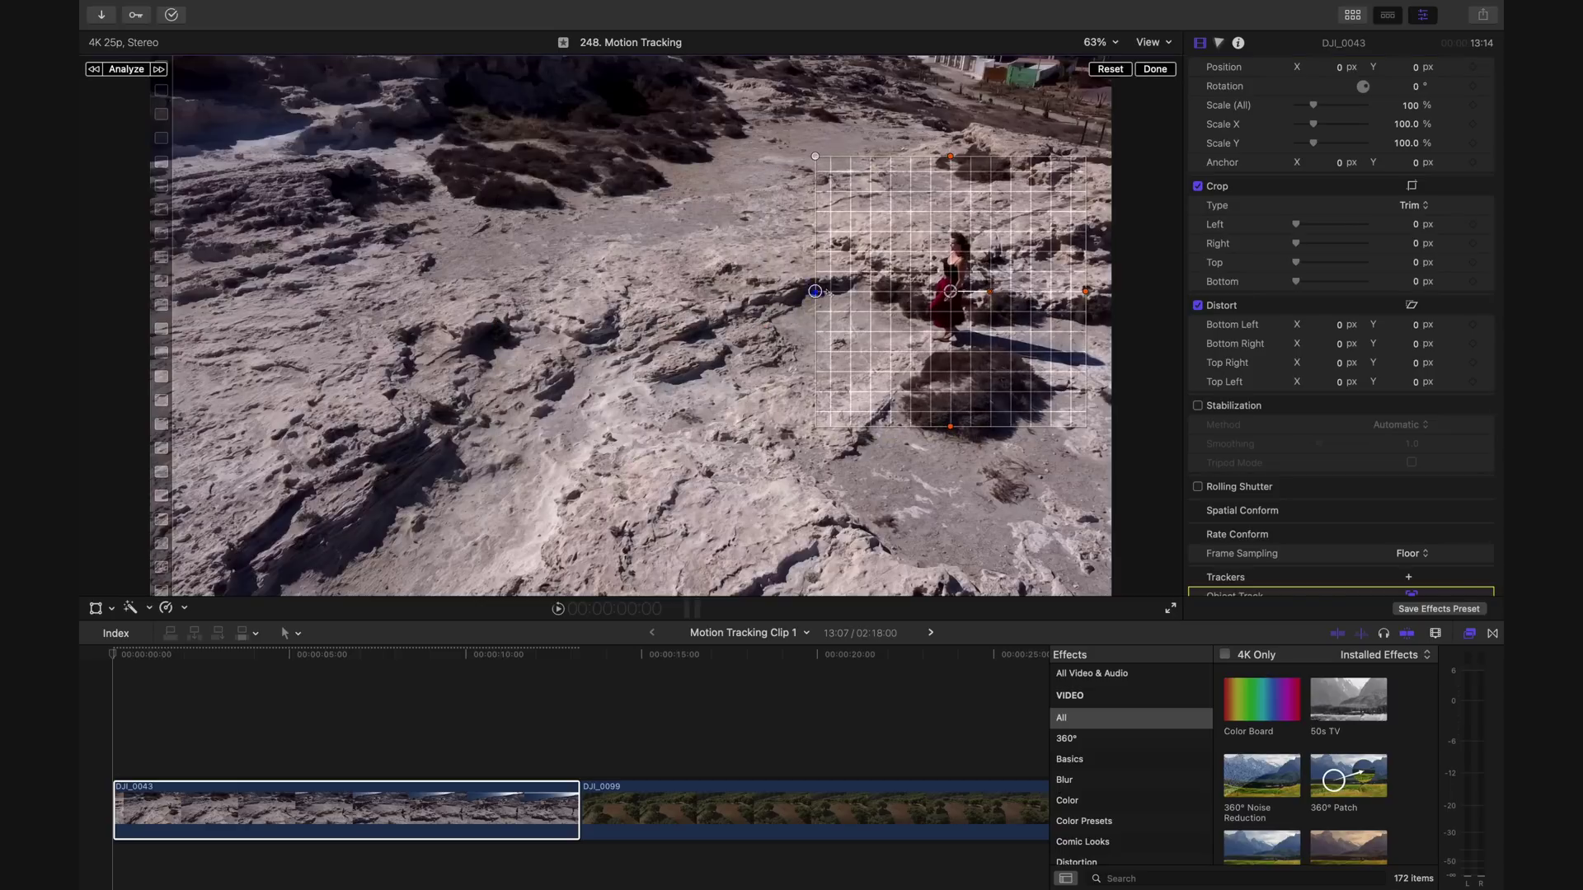
{"action": "left_click_drag", "start_coordinate": [815, 291], "coordinate": [918, 291]}
{"action": "left_click_drag", "start_coordinate": [951, 156], "coordinate": [951, 231]}
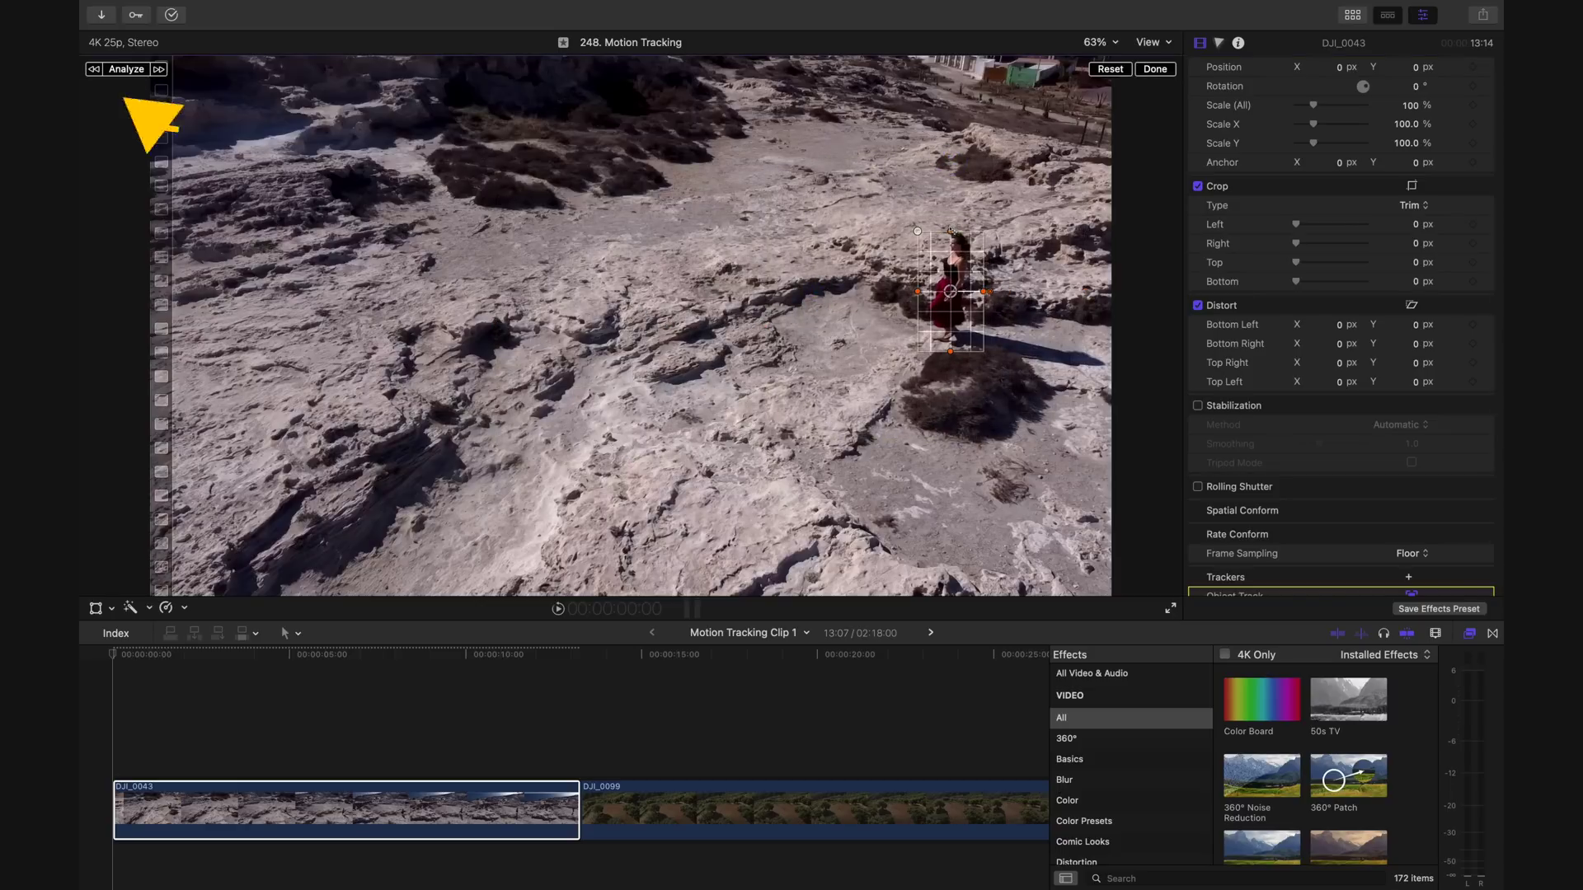
{"action": "left_click", "coordinate": [125, 69]}
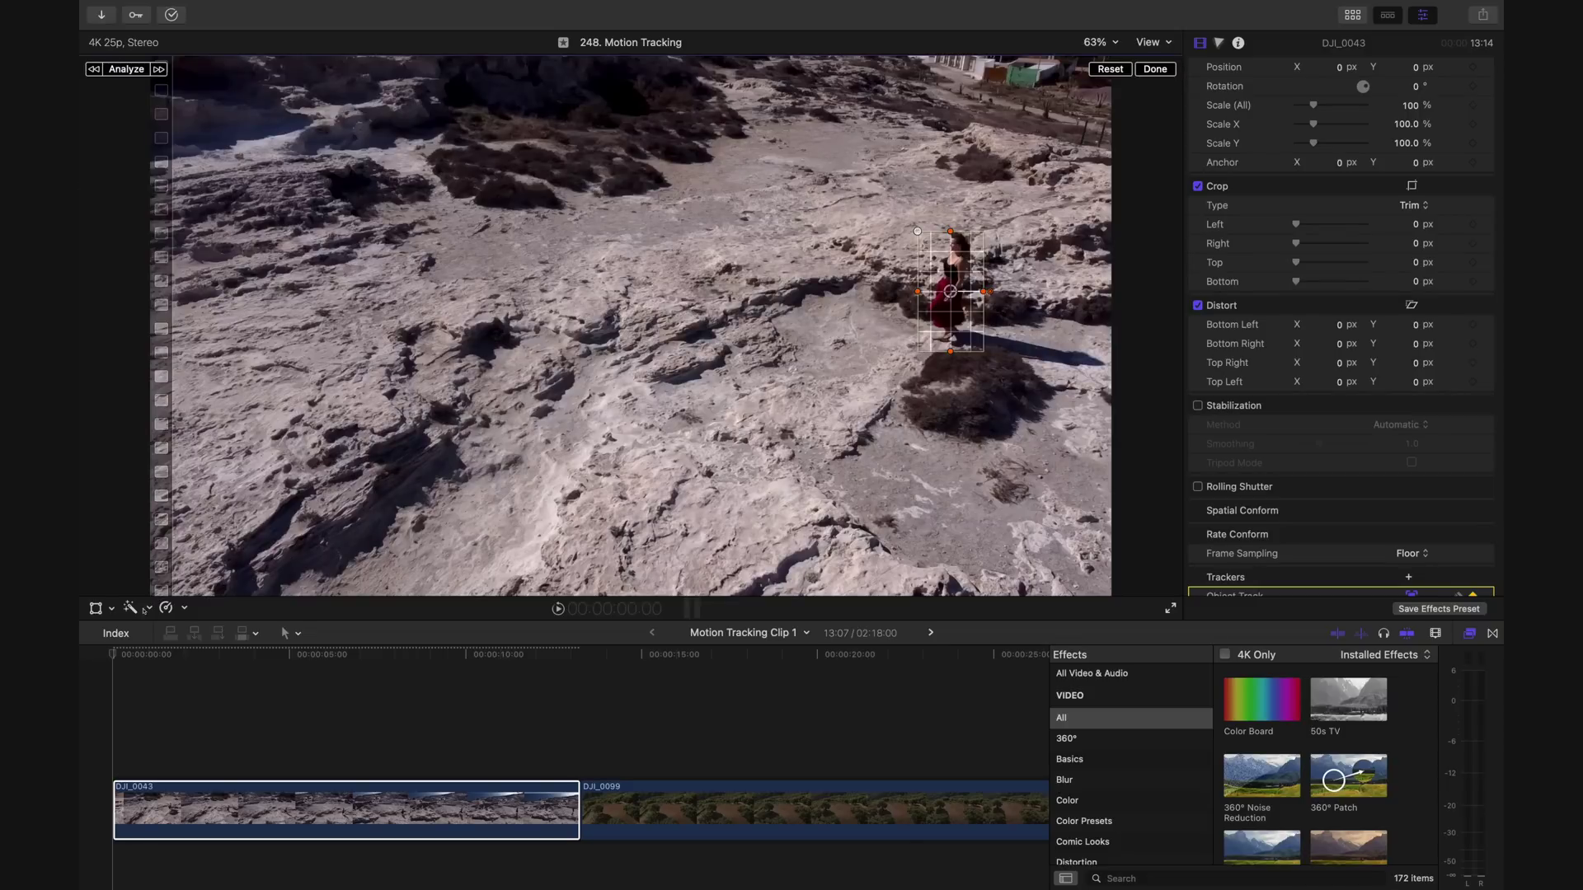
{"action": "left_click_drag", "start_coordinate": [116, 653], "coordinate": [550, 627]}
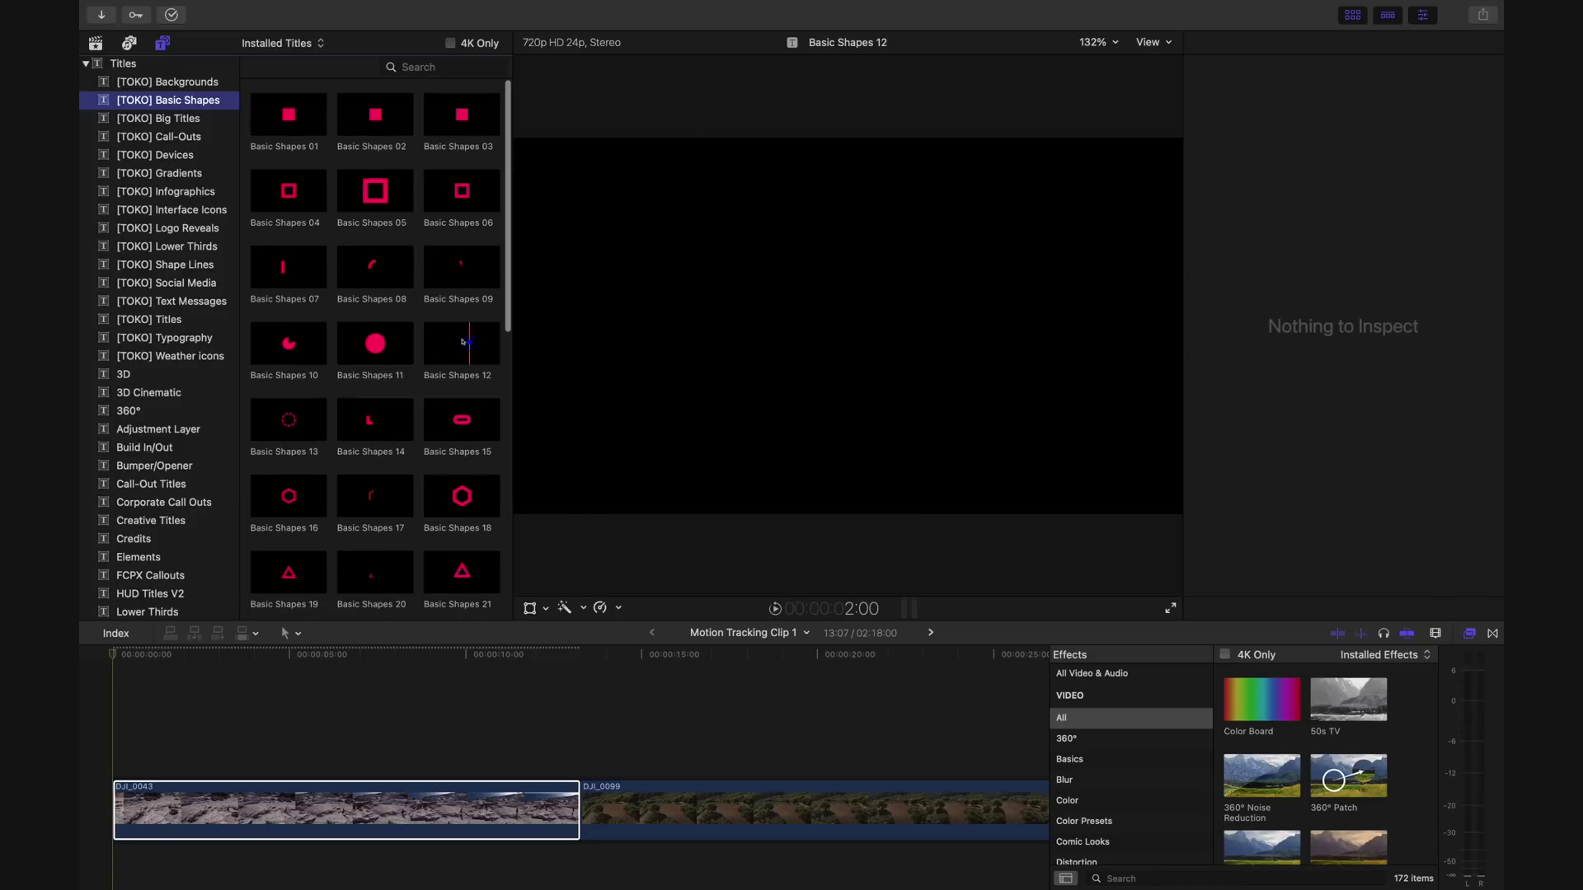
- Connect Basic Shapes 12 above DJI_0043, extend it to the clip's end, and show transform controls
{"action": "left_click_drag", "start_coordinate": [470, 337], "coordinate": [111, 738]}
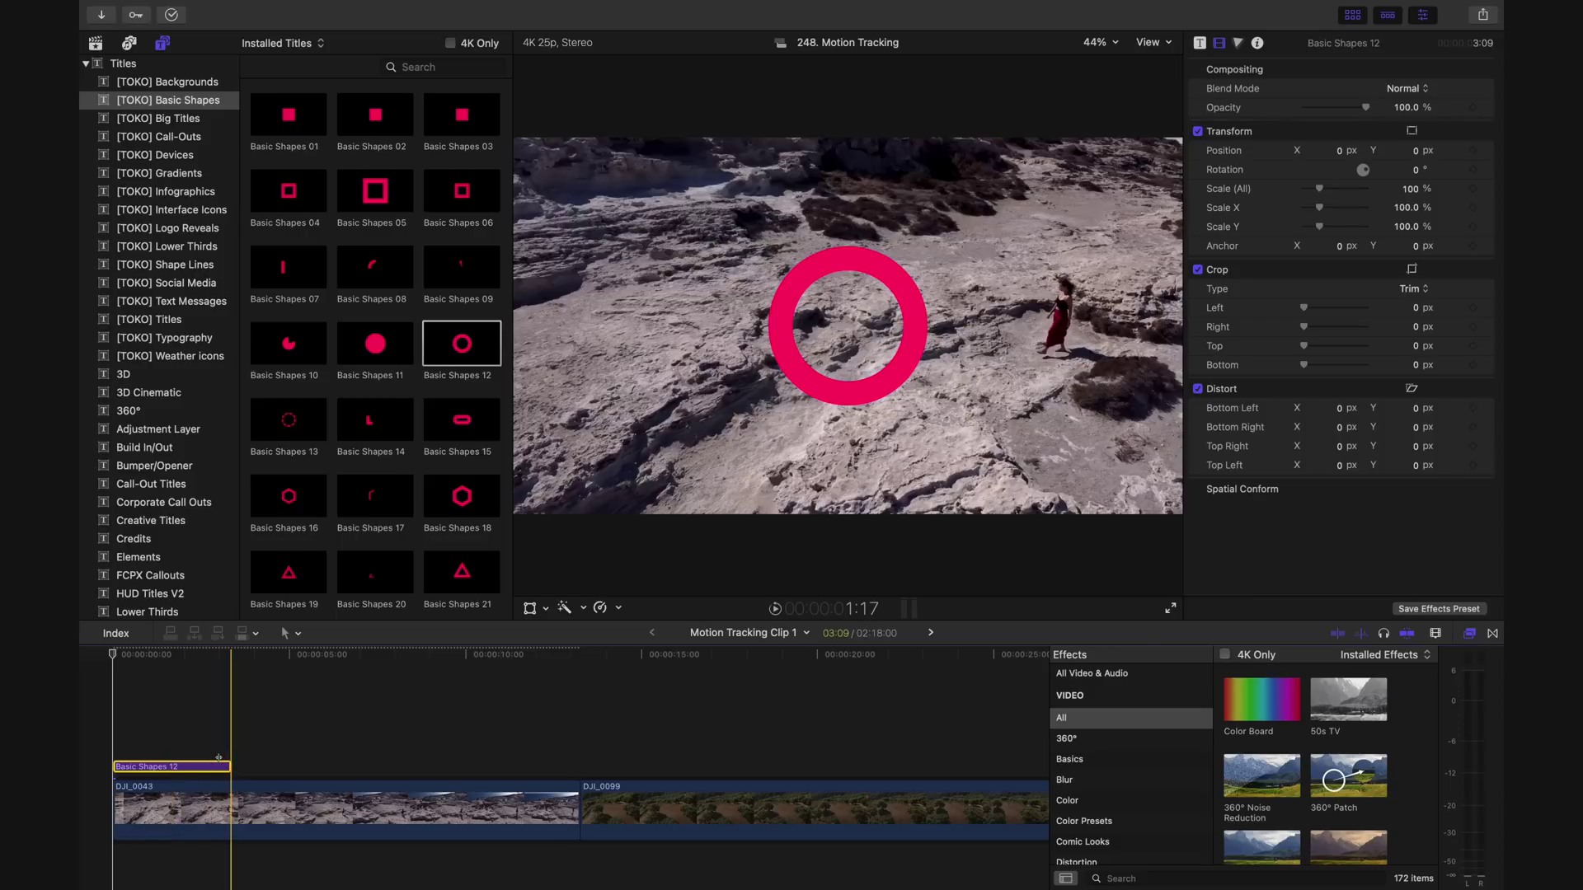
{"action": "left_click_drag", "start_coordinate": [230, 766], "coordinate": [567, 755]}
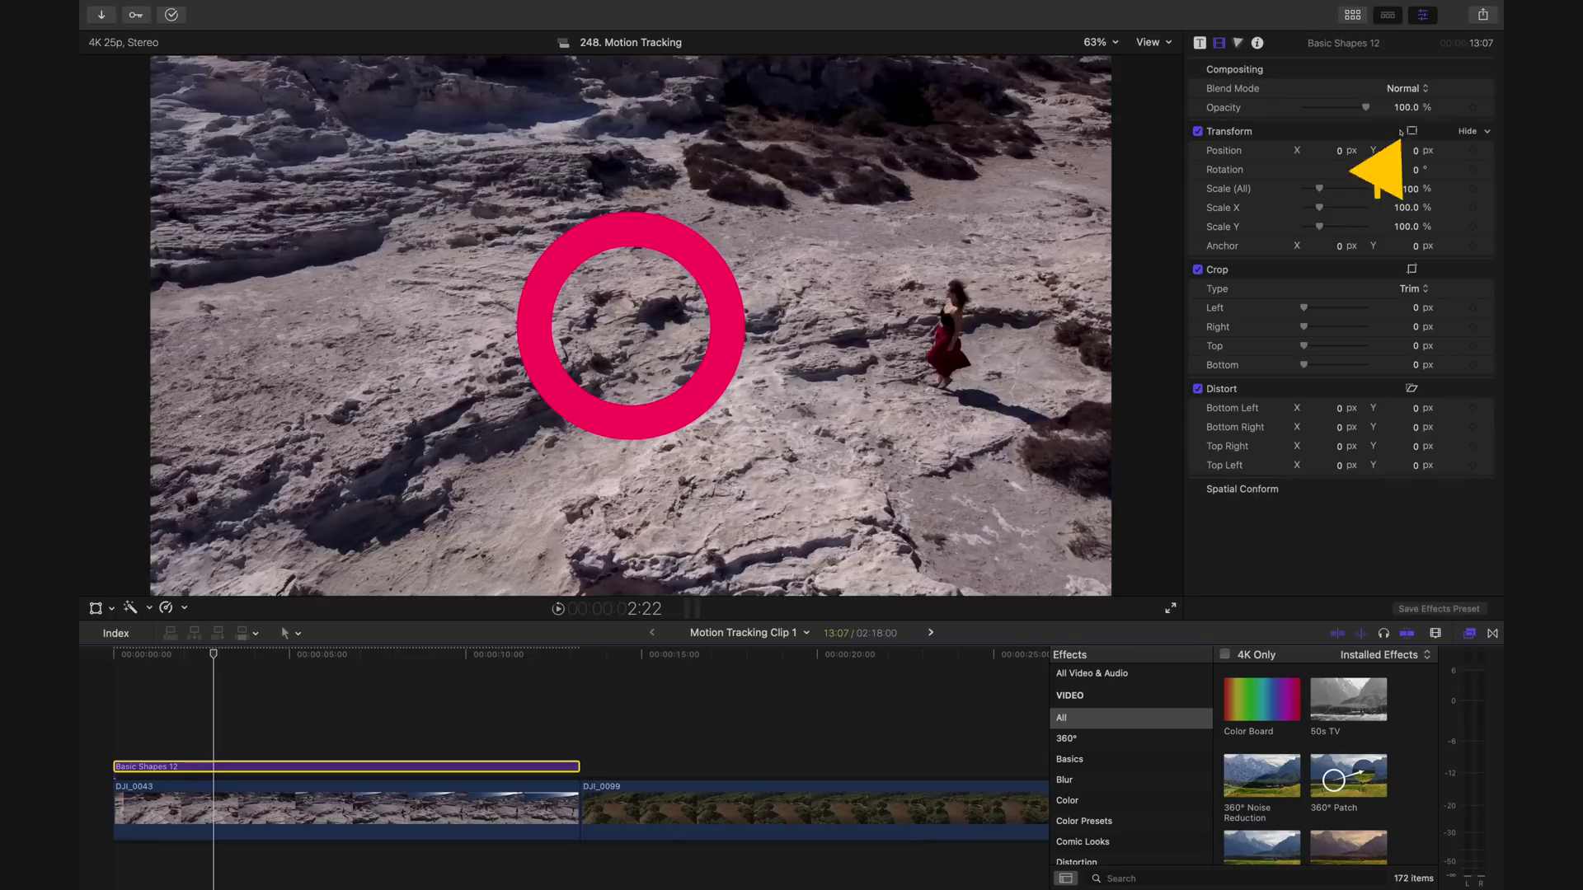
{"action": "left_click", "coordinate": [1411, 130]}
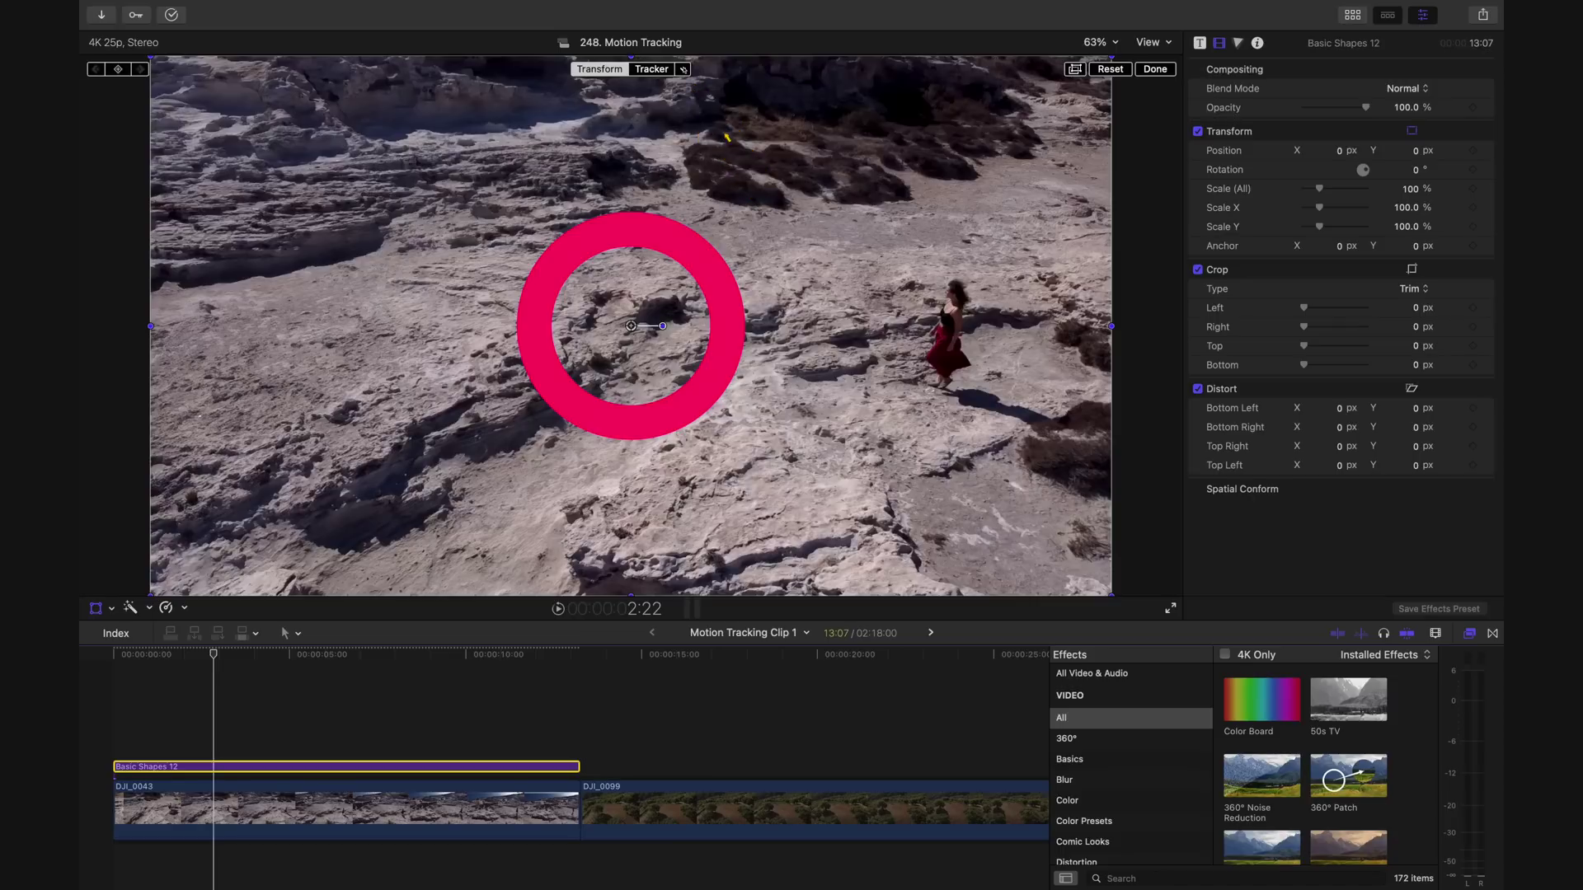
- Attach the pink ring to the woman's object track, centre it on her, and play from the start
{"action": "left_click", "coordinate": [683, 70]}
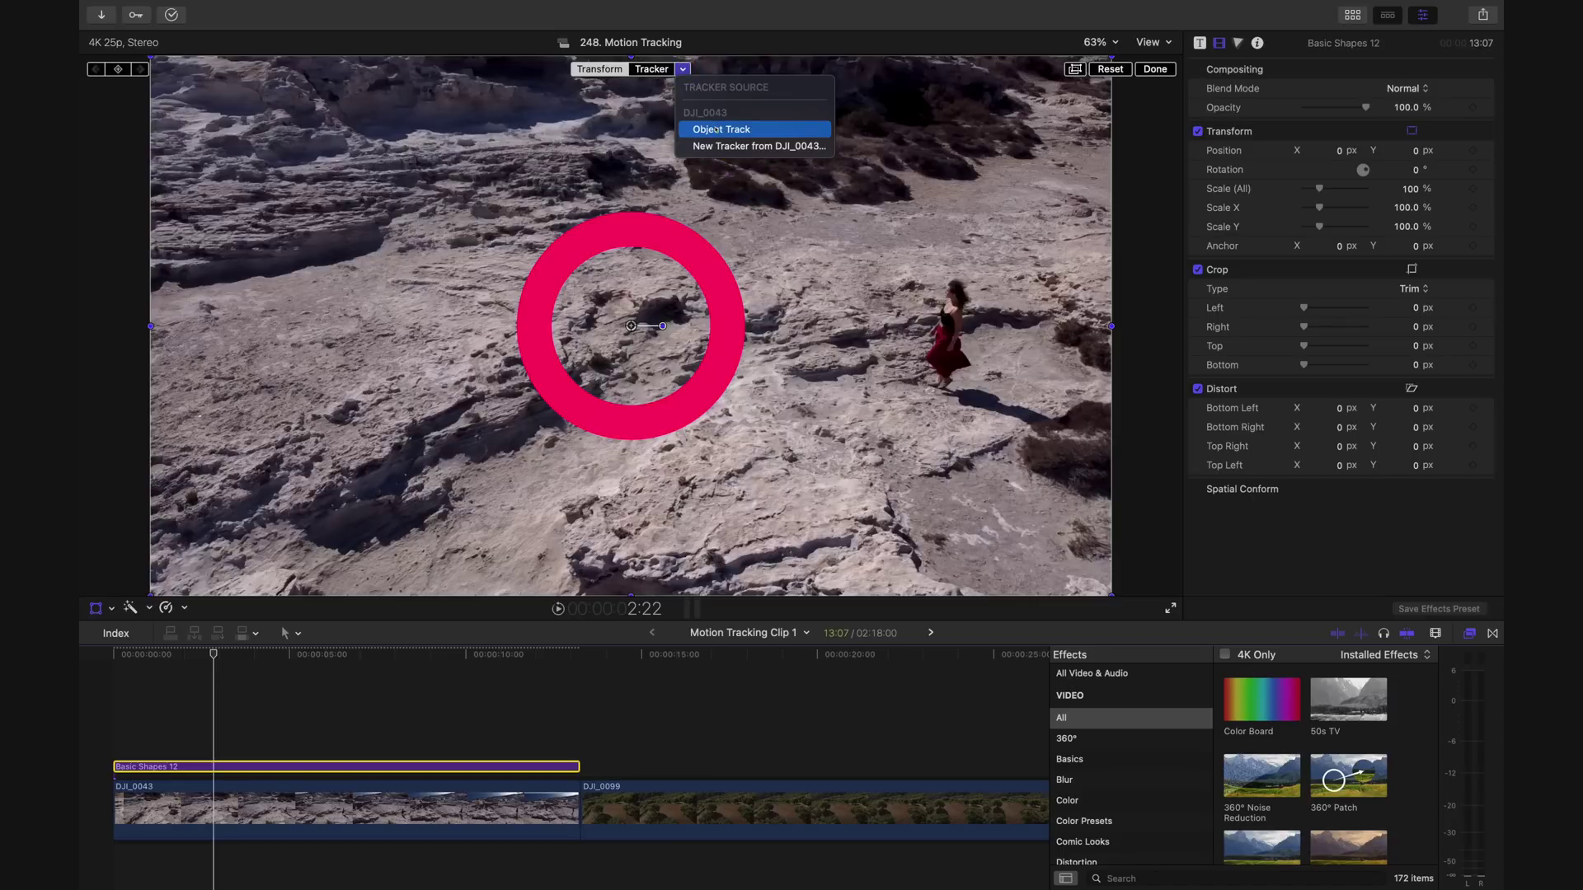
{"action": "left_click", "coordinate": [716, 130]}
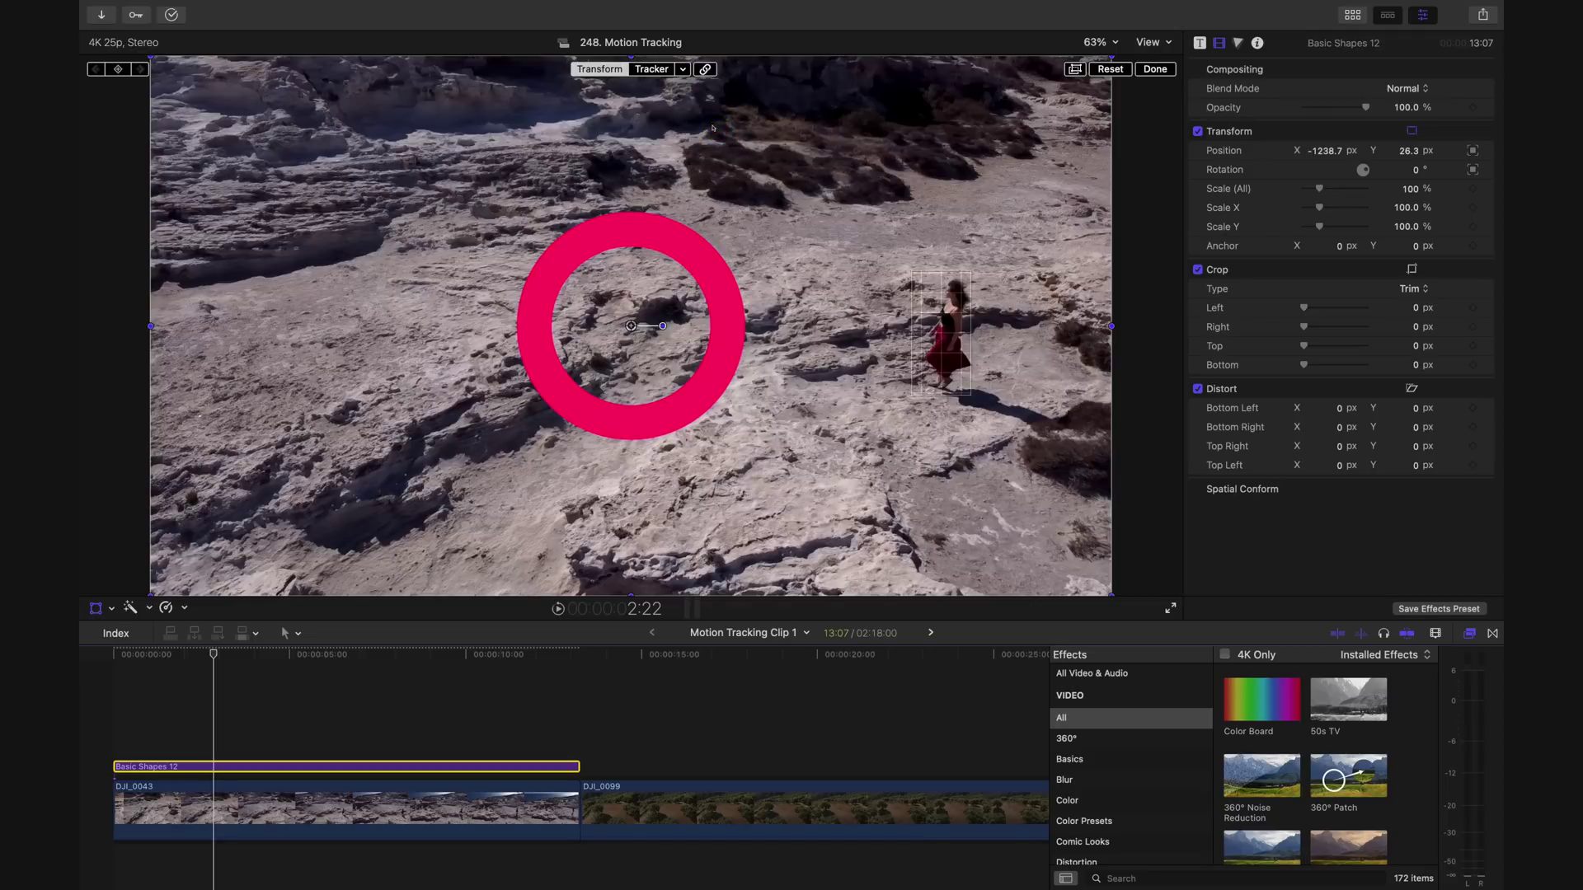
{"action": "left_click_drag", "start_coordinate": [630, 325], "coordinate": [946, 330]}
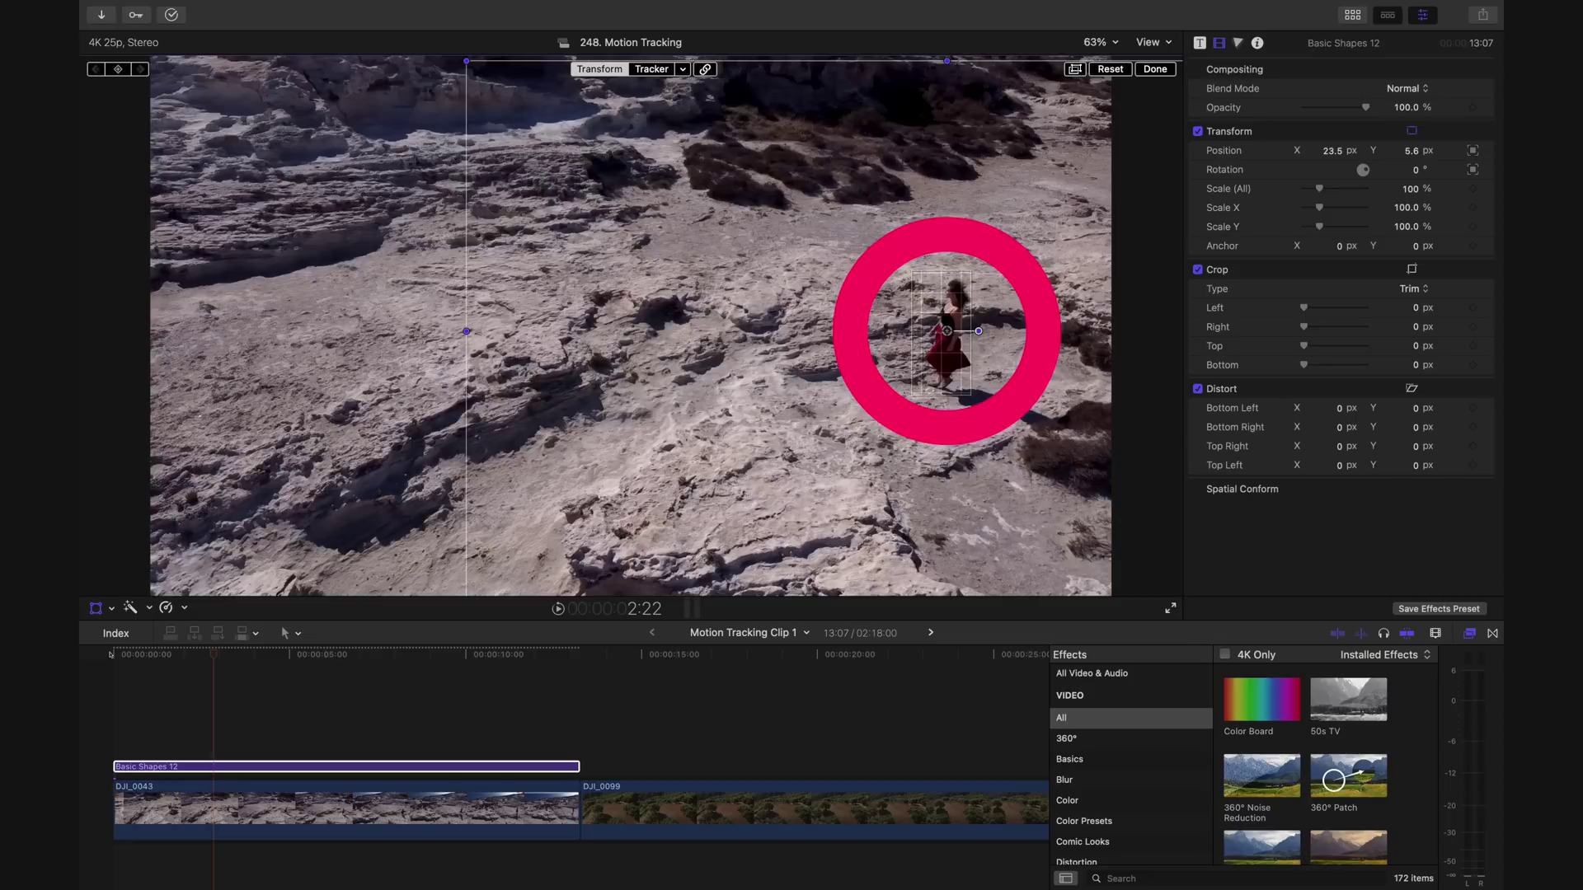
{"action": "key", "text": "Home"}
{"action": "key", "text": "space"}
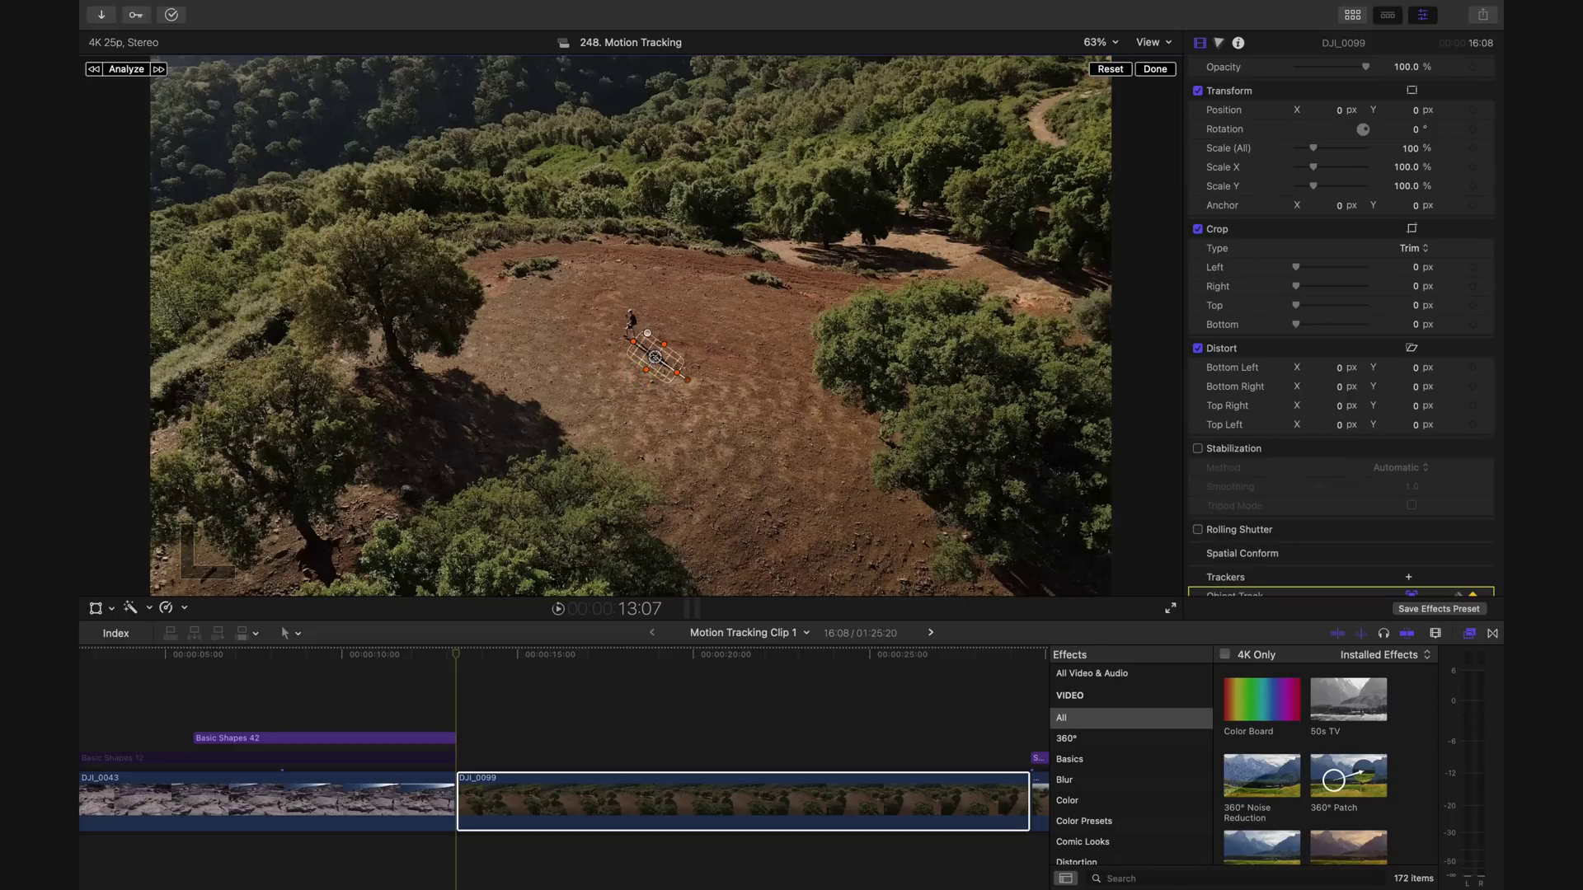
- Analyze the walker's track in DJI_0099 and enter the person's name over EXPLORER as the title text
{"action": "left_click", "coordinate": [127, 68]}
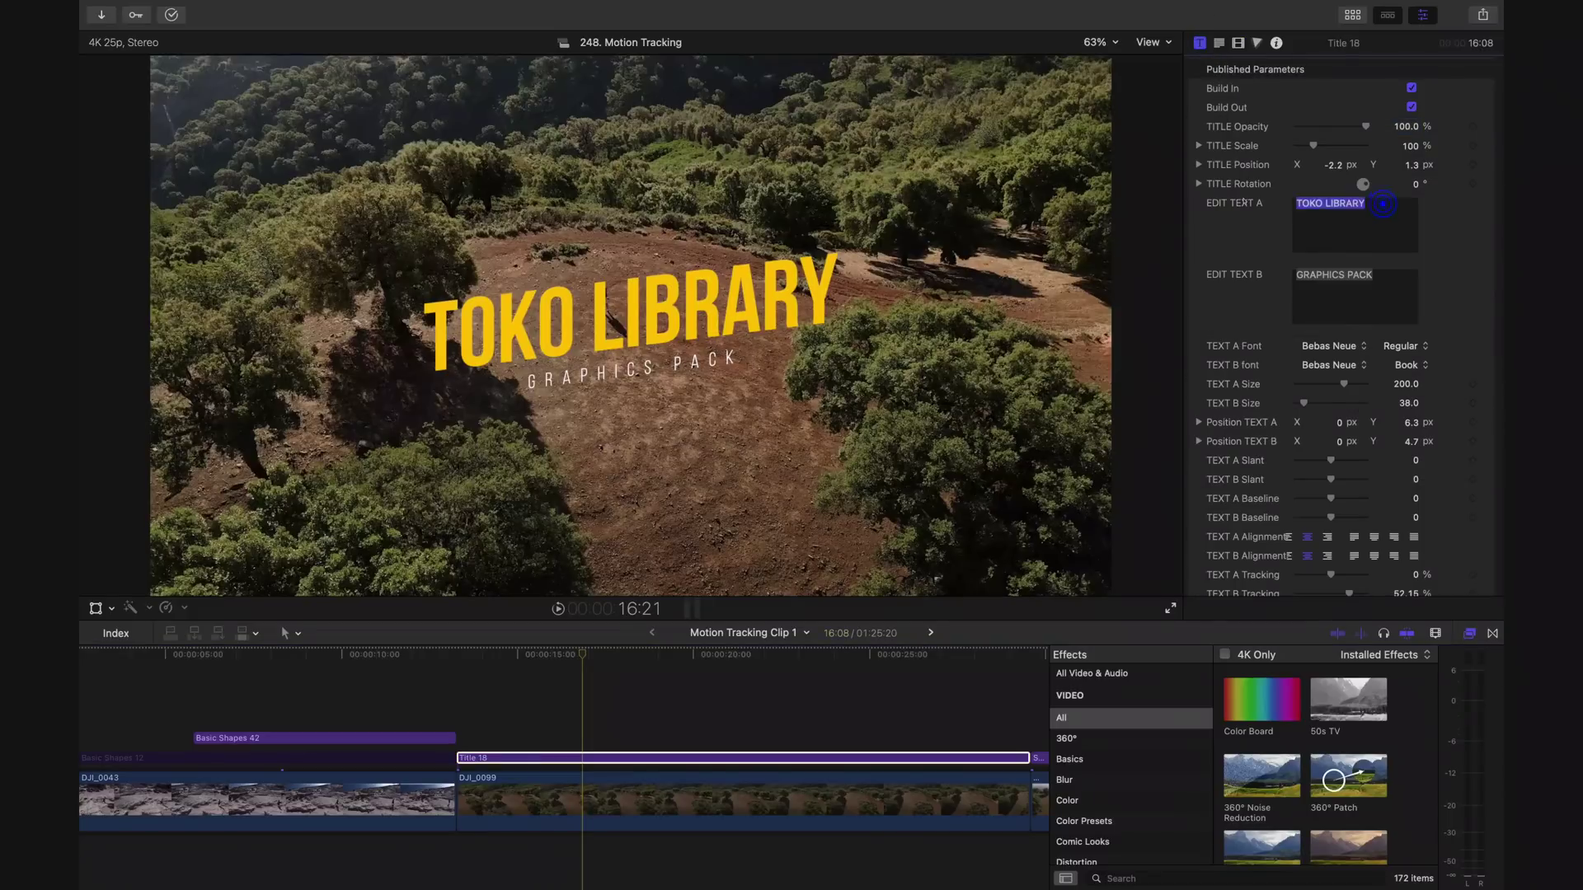
{"action": "key", "text": "Tab"}
{"action": "type", "text": "EXPLO"}
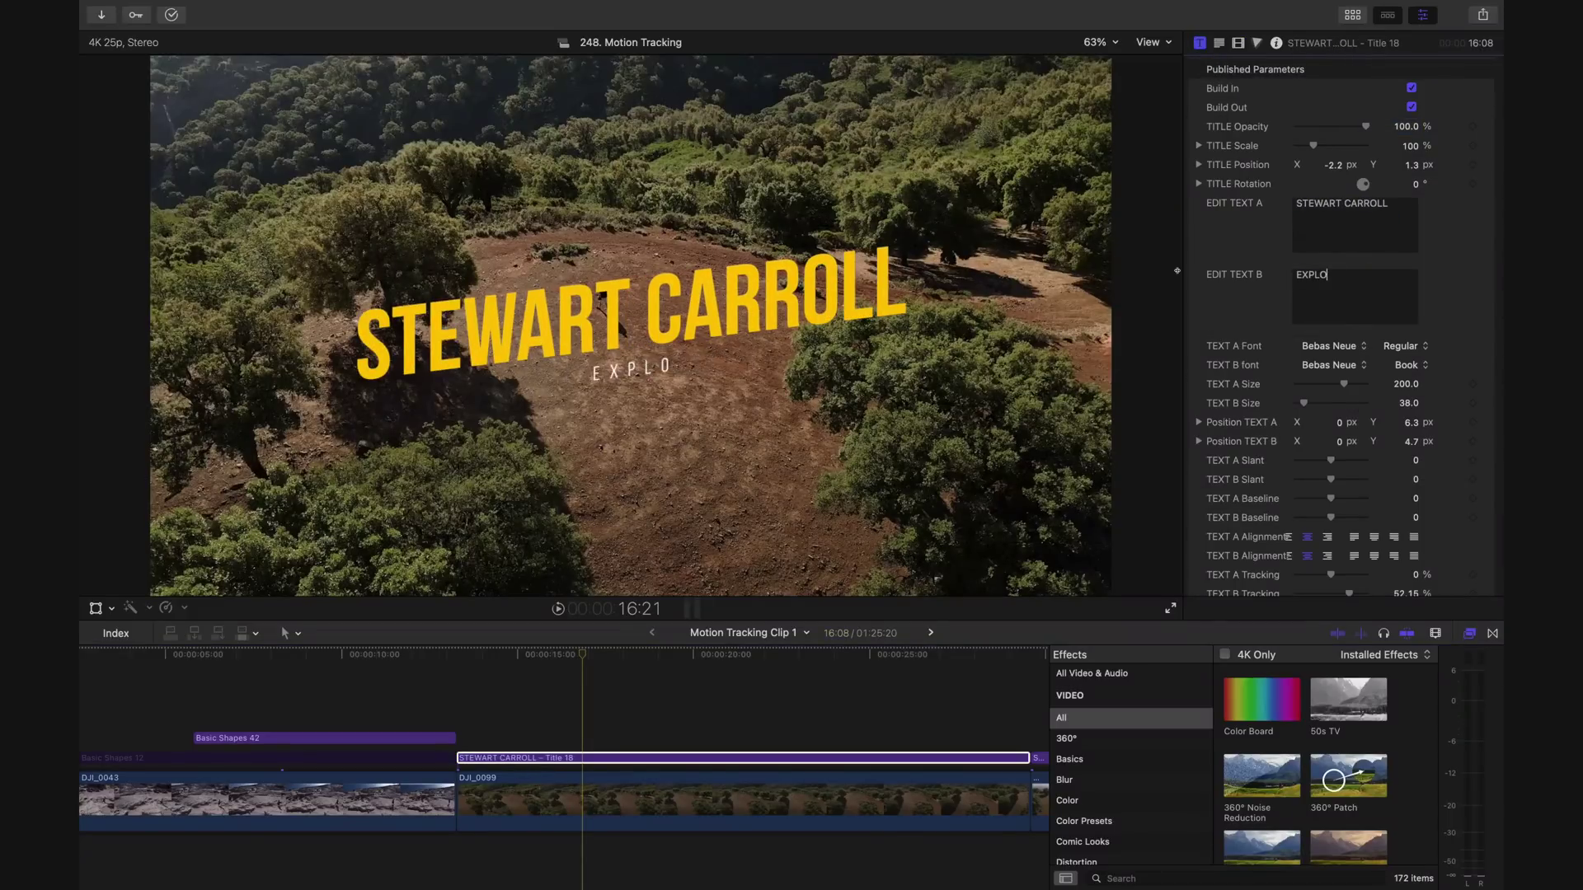
{"action": "key", "text": "shift+Tab"}
- Raise the main title text size to 130 and turn on its onscreen transform controls
{"action": "left_click_drag", "start_coordinate": [1405, 384], "coordinate": [1407, 371]}
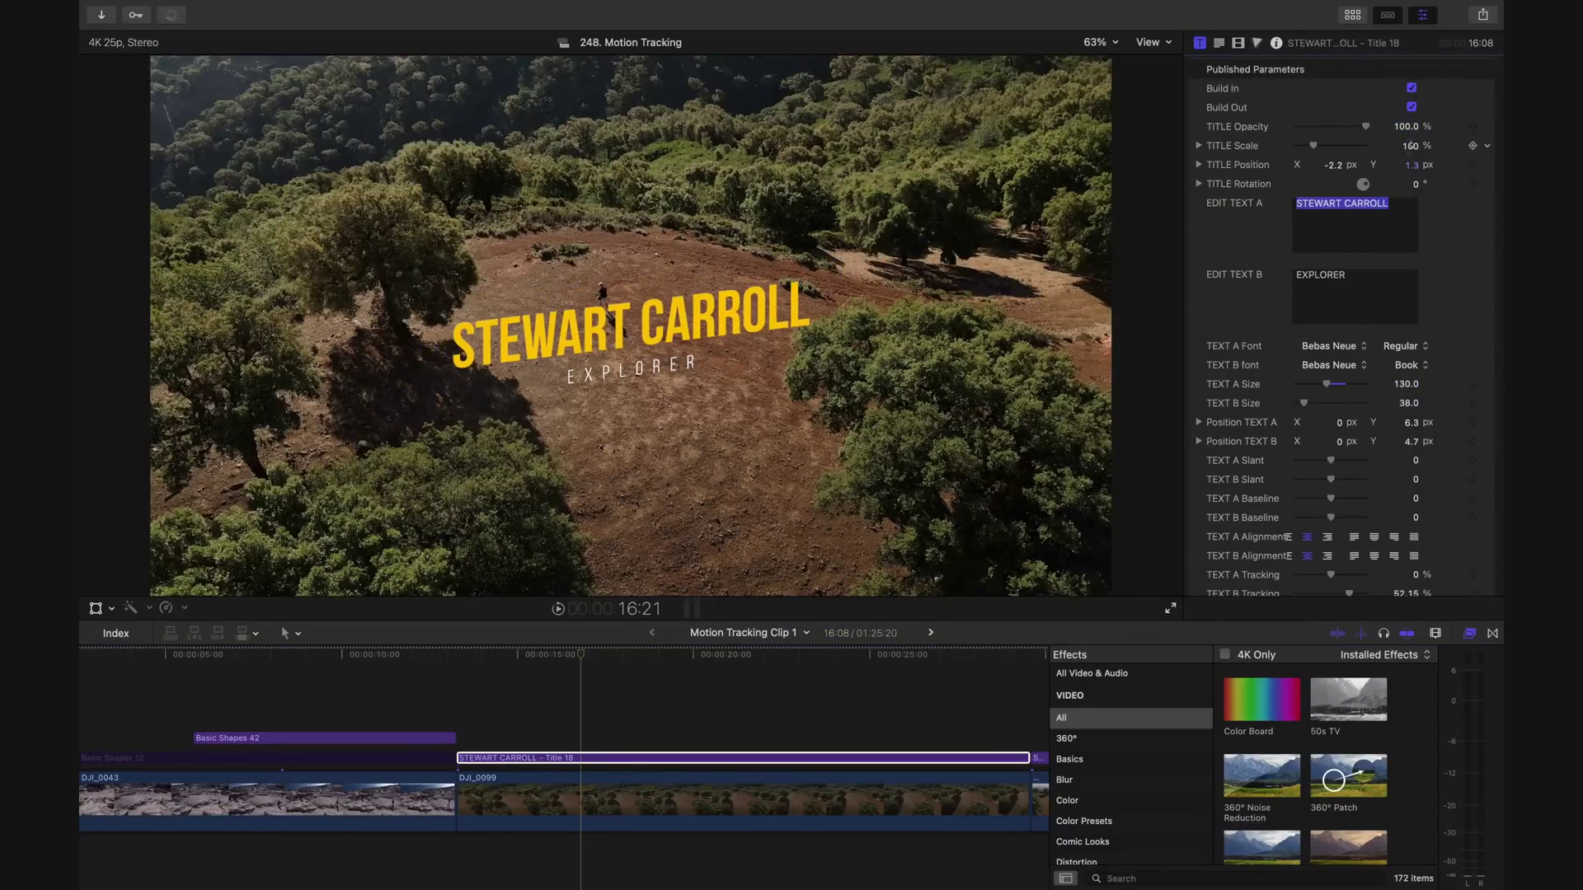
{"action": "left_click", "coordinate": [600, 758]}
{"action": "key", "text": "shift+t"}
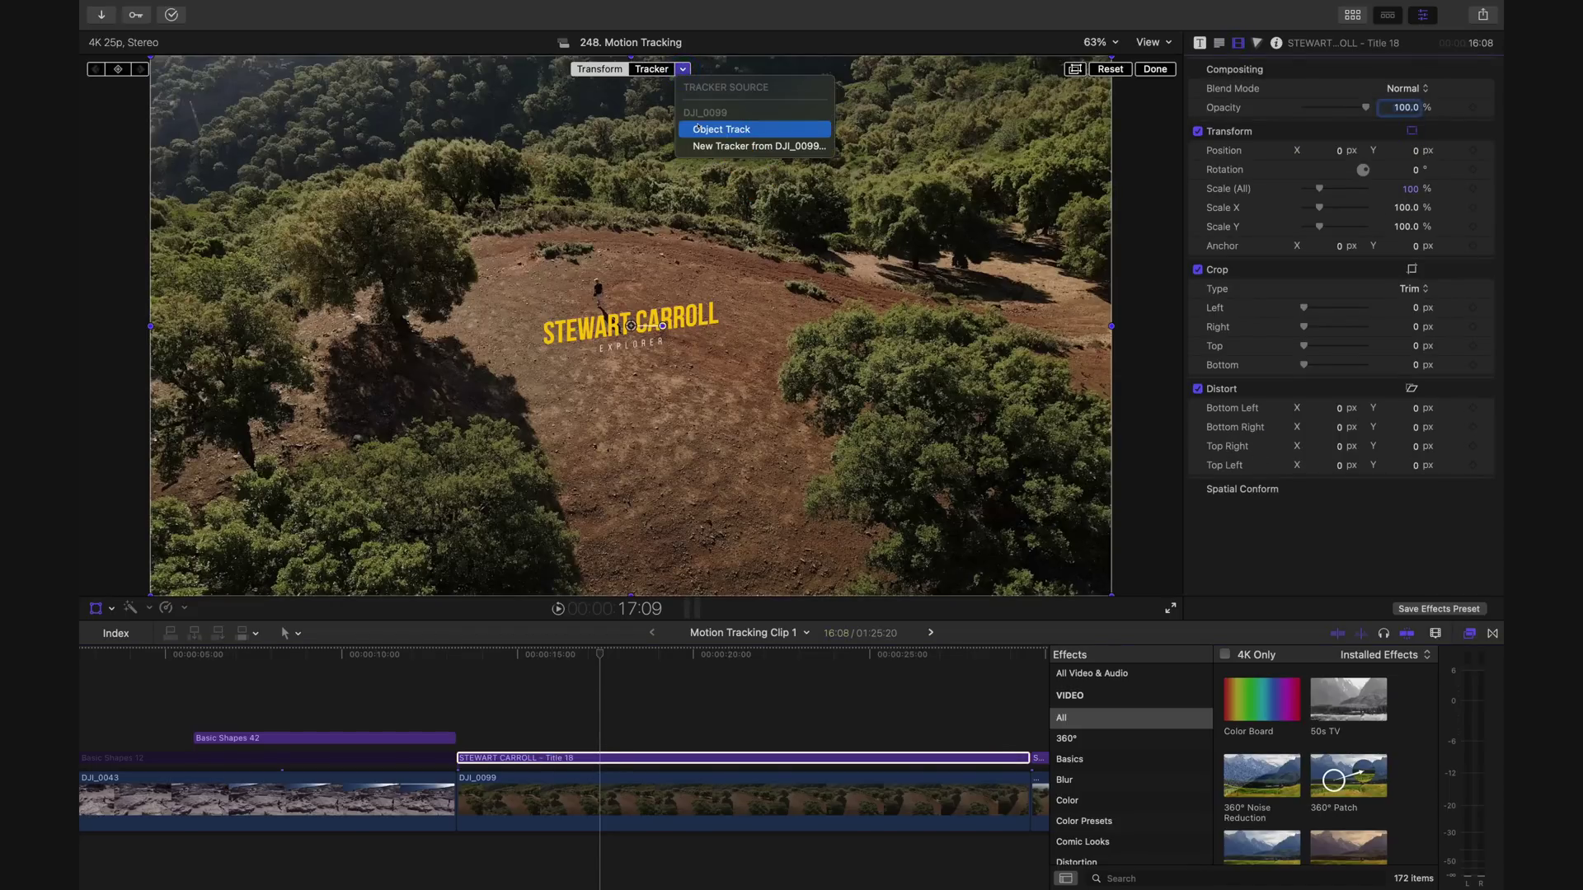
- Link the name title to the walker's object track and play back to check it
{"action": "left_click_drag", "start_coordinate": [600, 654], "coordinate": [459, 652]}
{"action": "key", "text": "space"}
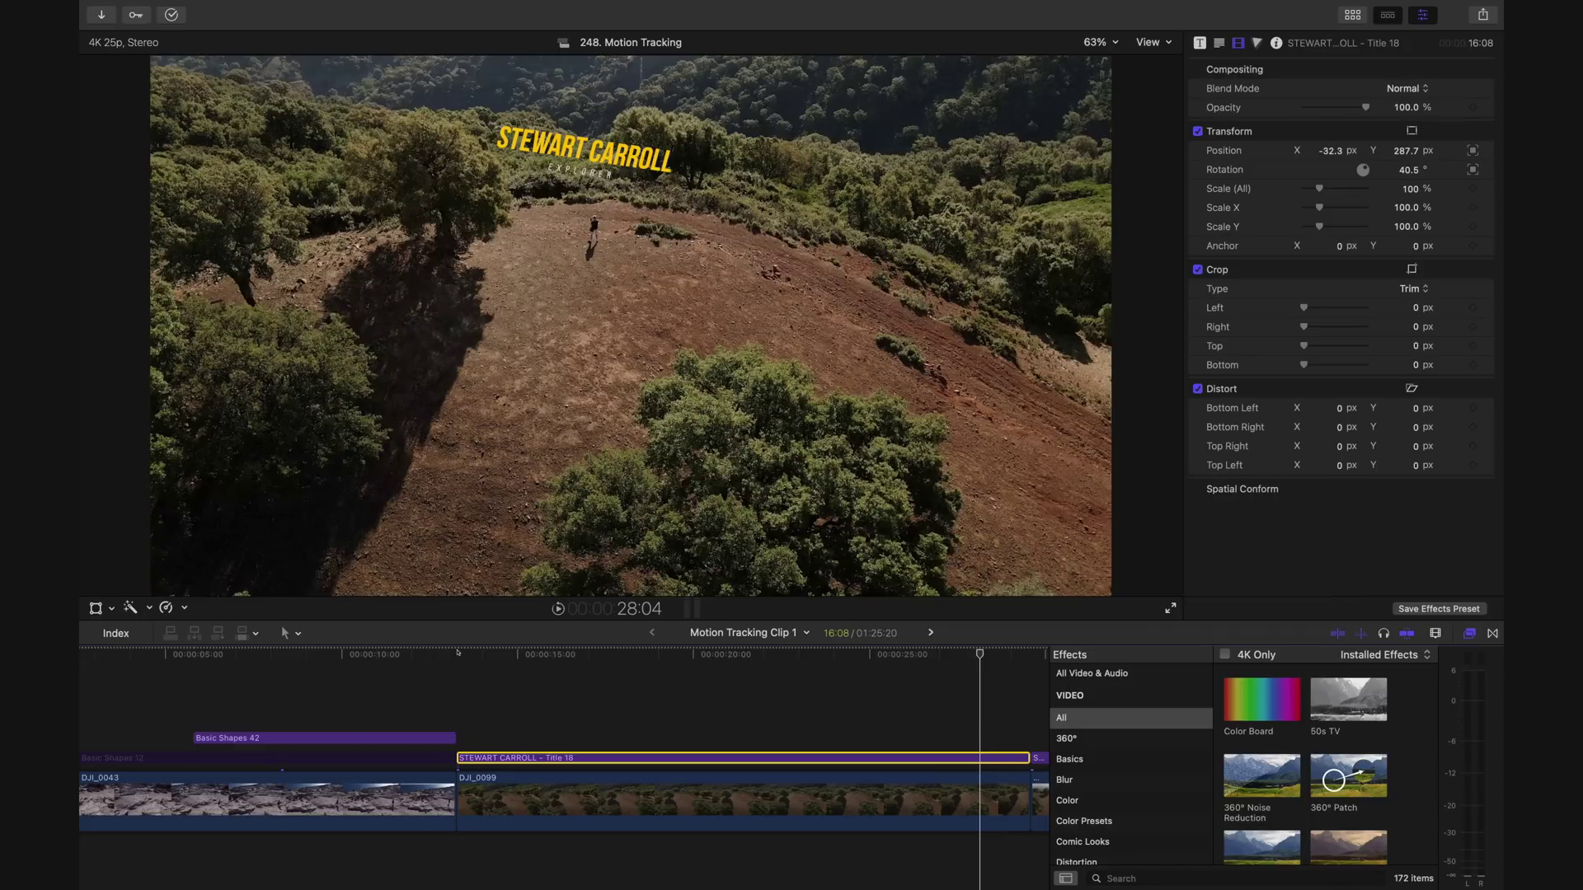
- Make the title's tracker follow the shot's rotation as well as position
{"action": "mouse_move", "coordinate": [1477, 127]}
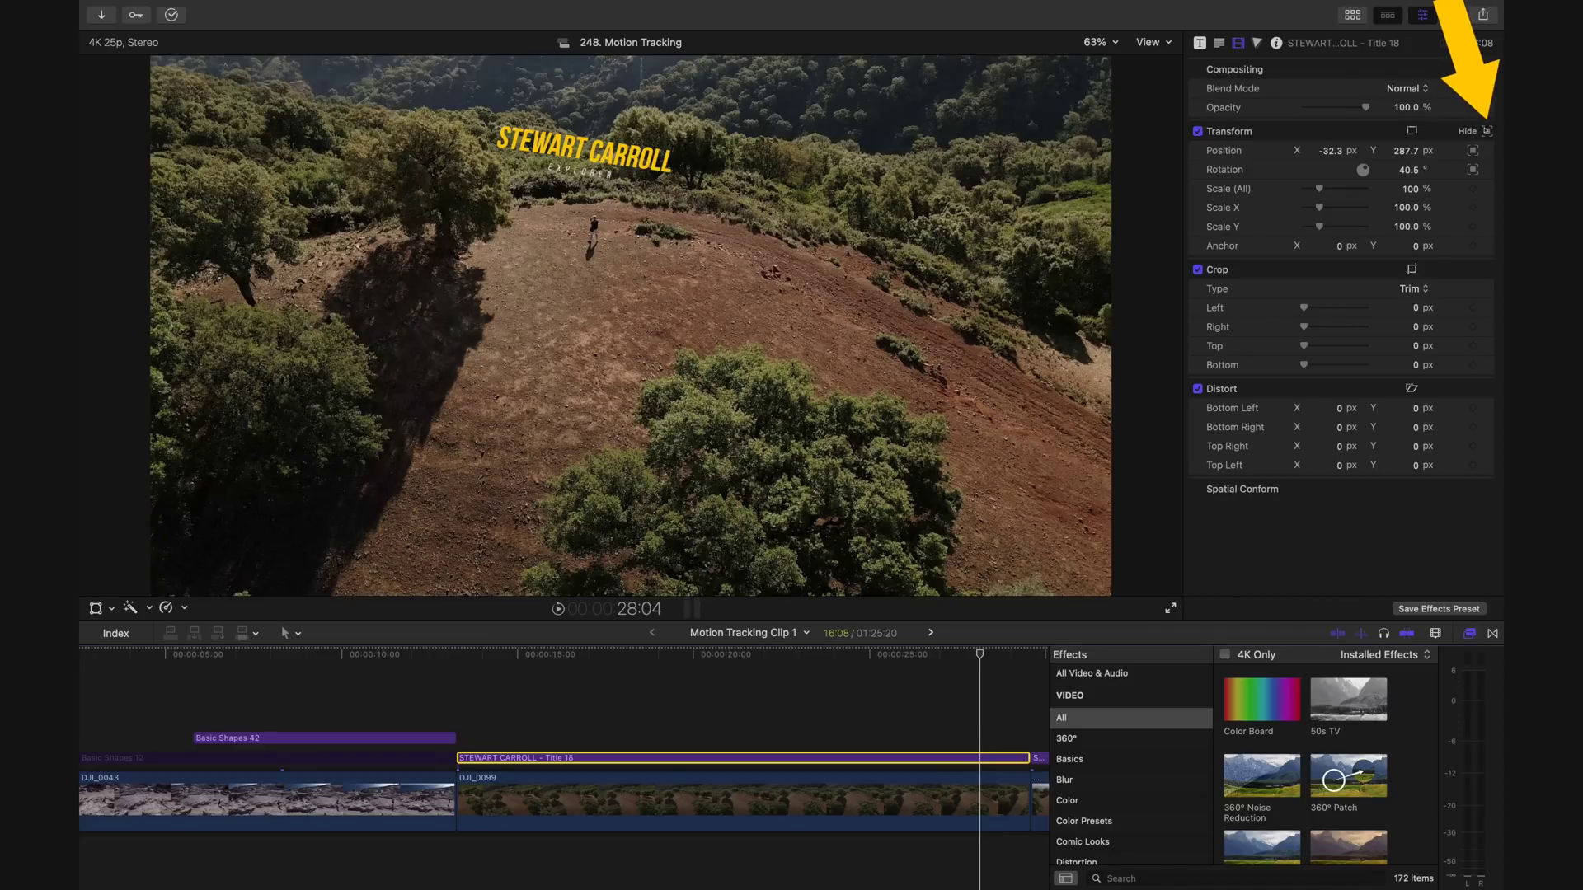
{"action": "left_click", "coordinate": [1486, 131]}
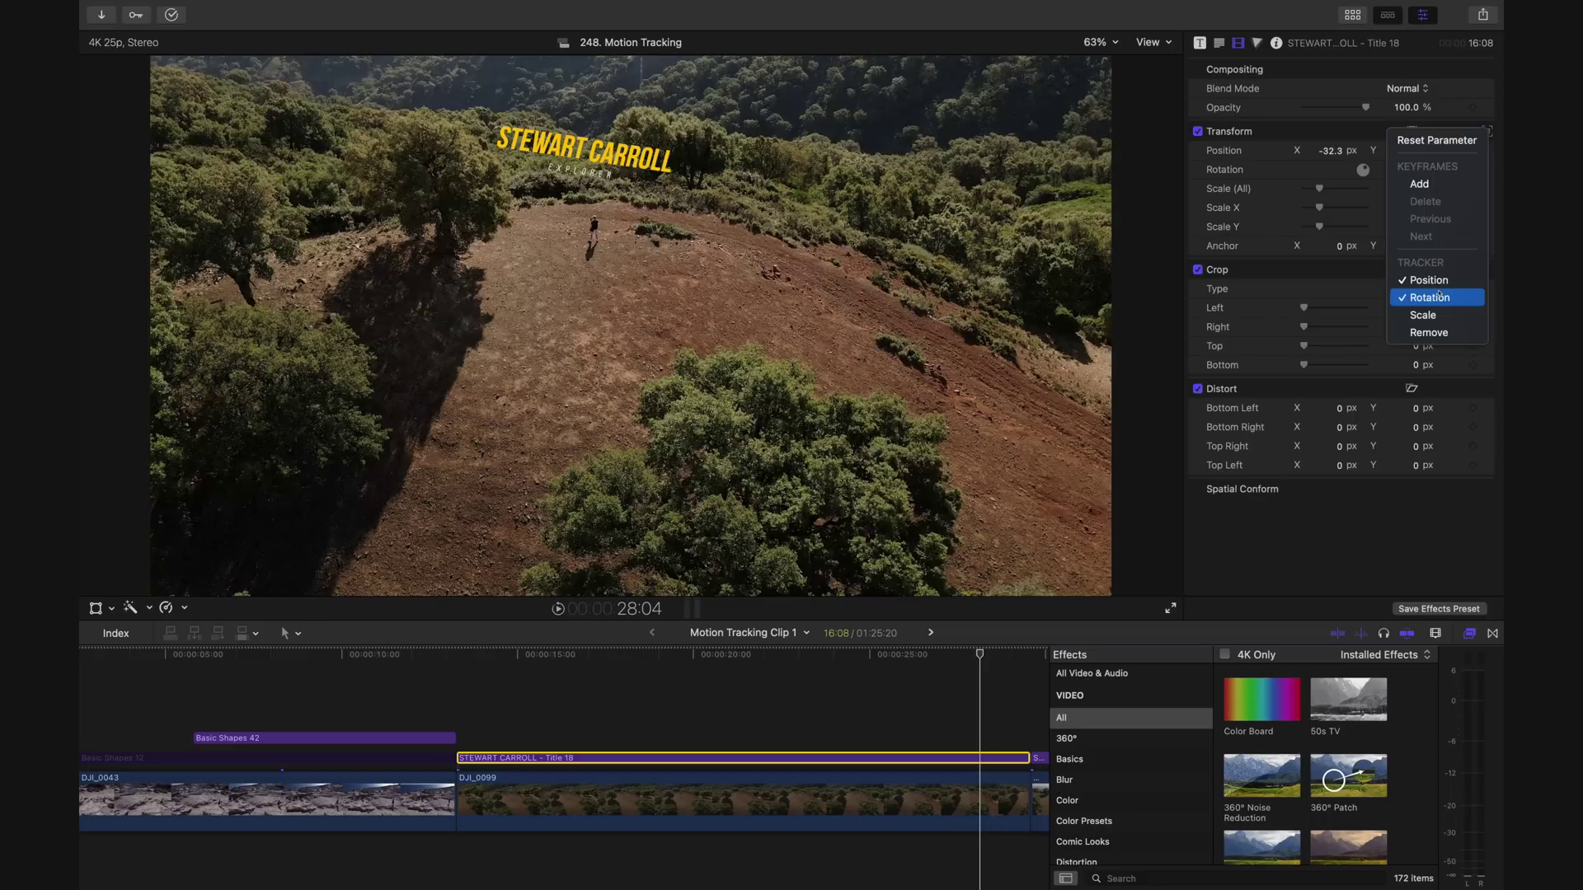
{"action": "left_click", "coordinate": [1438, 296]}
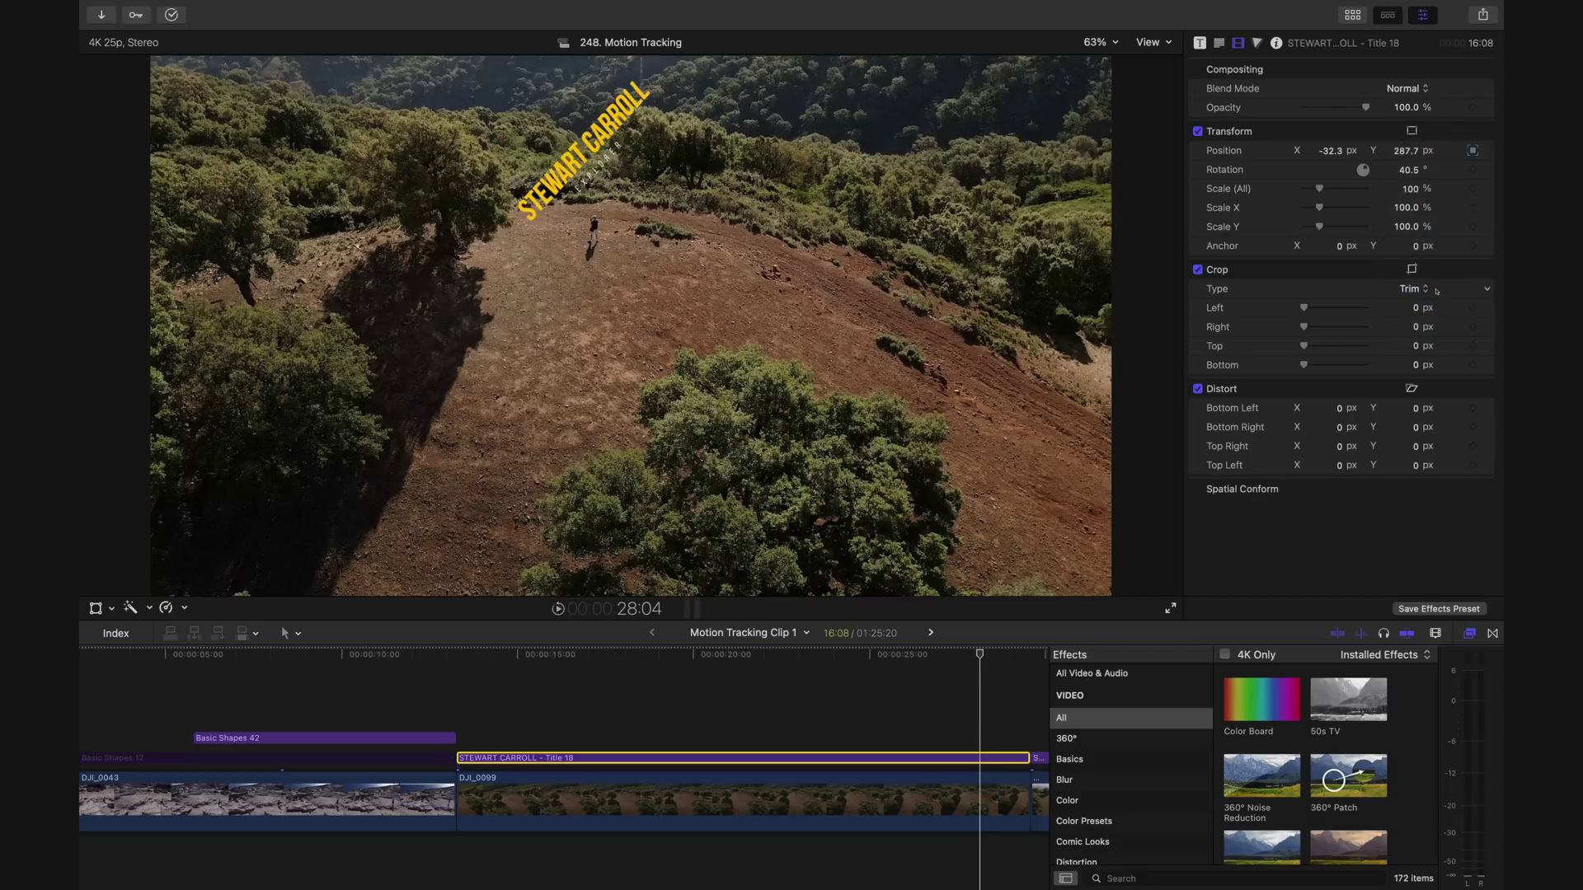
- Counter-rotate the title to about -38° so it sits level, then replay from around 15 seconds
{"action": "left_click", "coordinate": [1200, 43]}
{"action": "left_click_drag", "start_coordinate": [1415, 184], "coordinate": [1415, 183]}
{"action": "left_click", "coordinate": [536, 655]}
{"action": "key", "text": "space"}
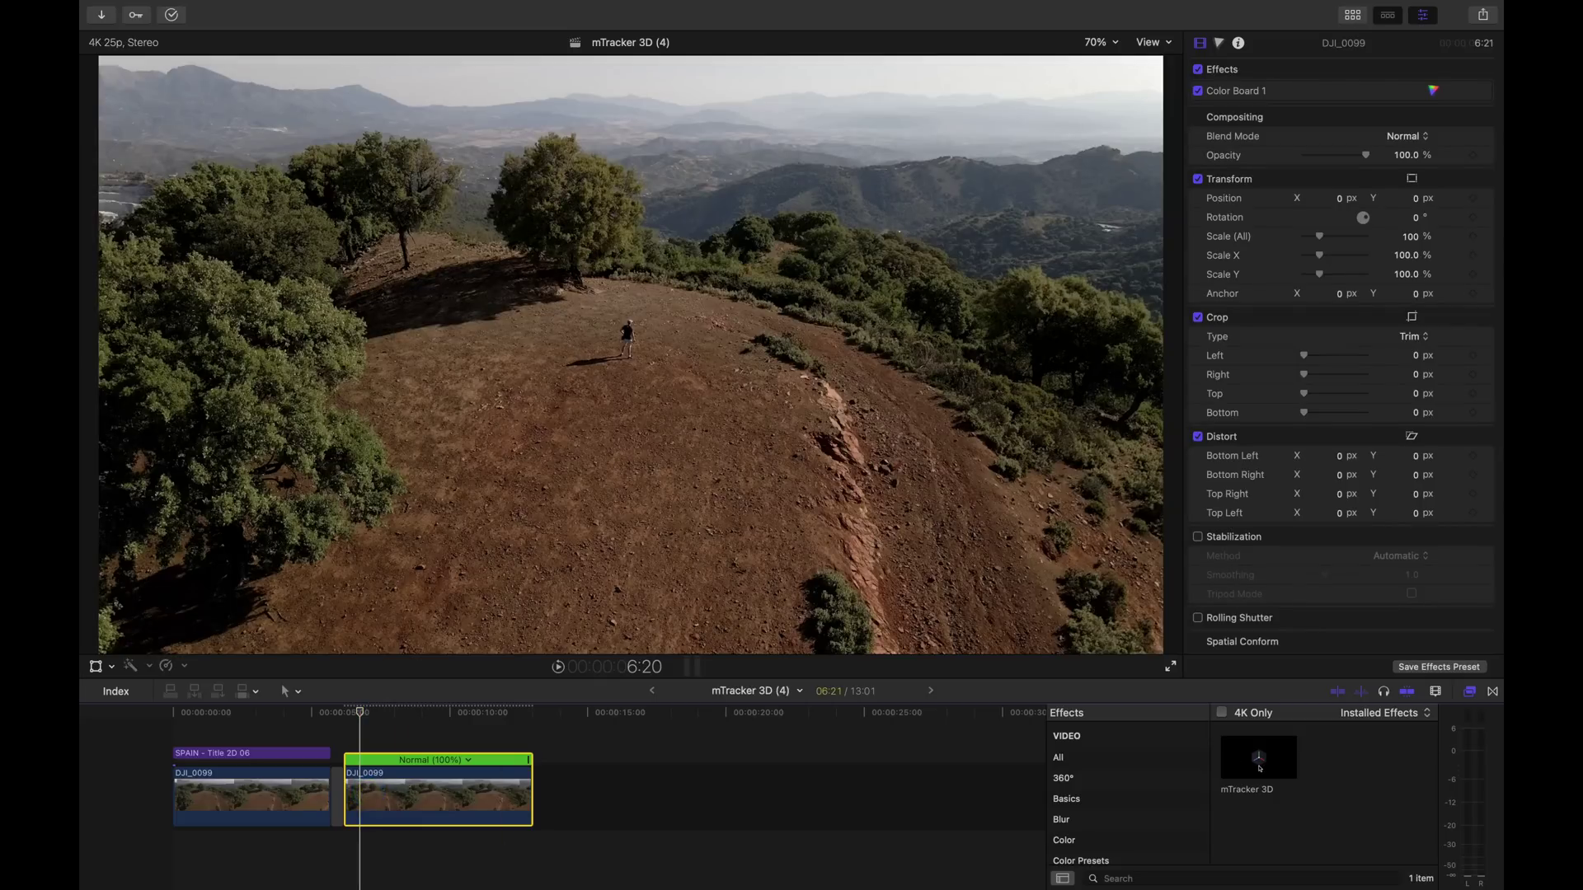
- Apply mTracker 3D to the second DJI_0099 clip, track its camera motion, and copy the track
{"action": "left_click_drag", "start_coordinate": [1259, 767], "coordinate": [417, 806]}
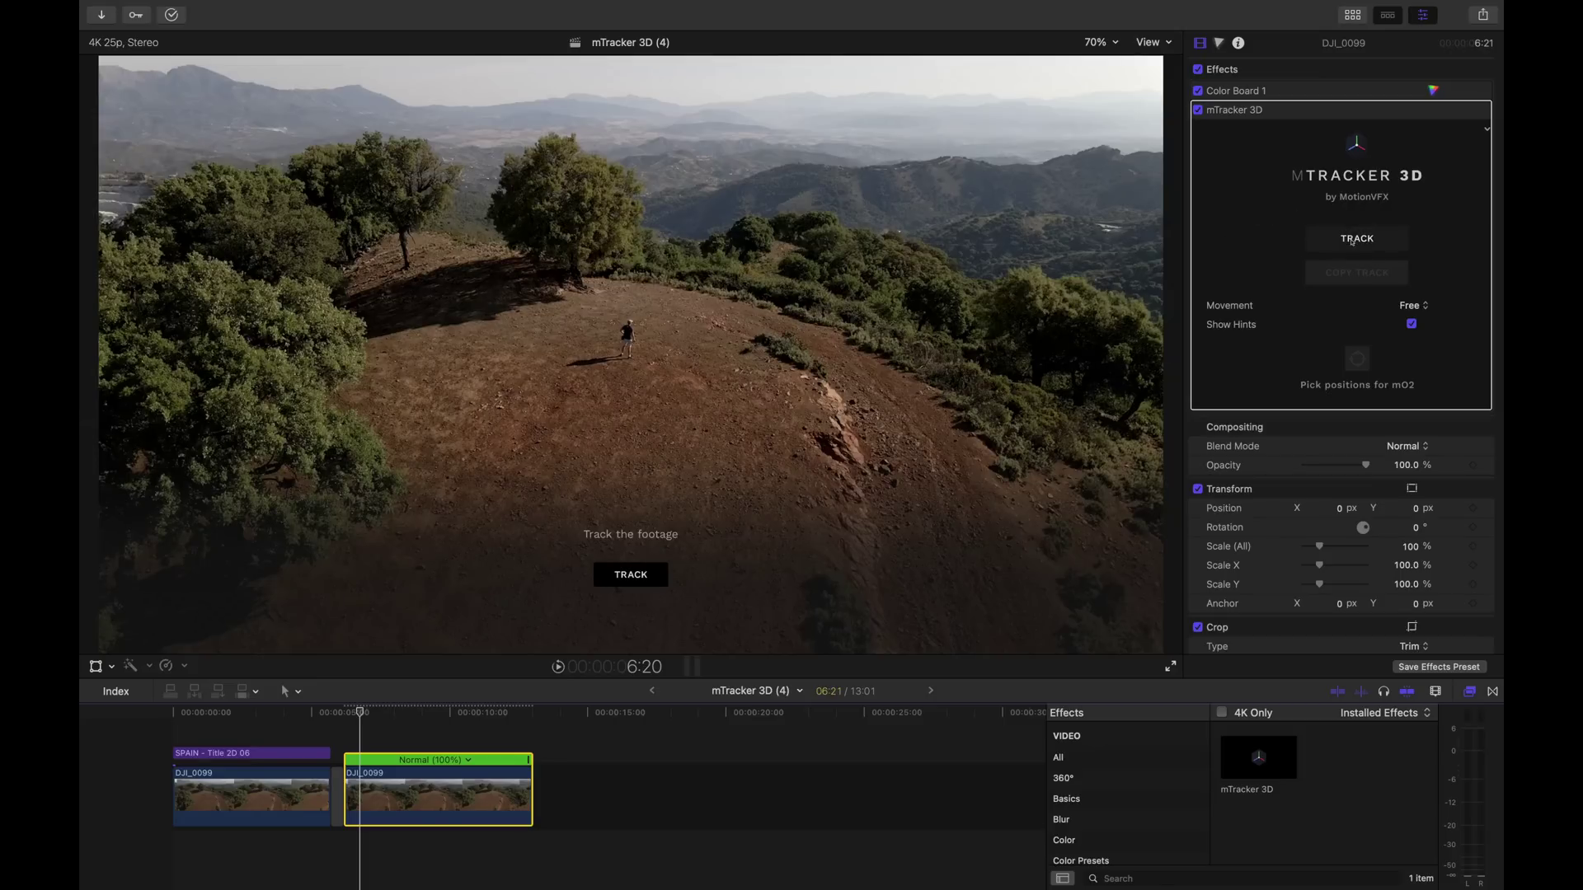
{"action": "left_click", "coordinate": [1342, 238]}
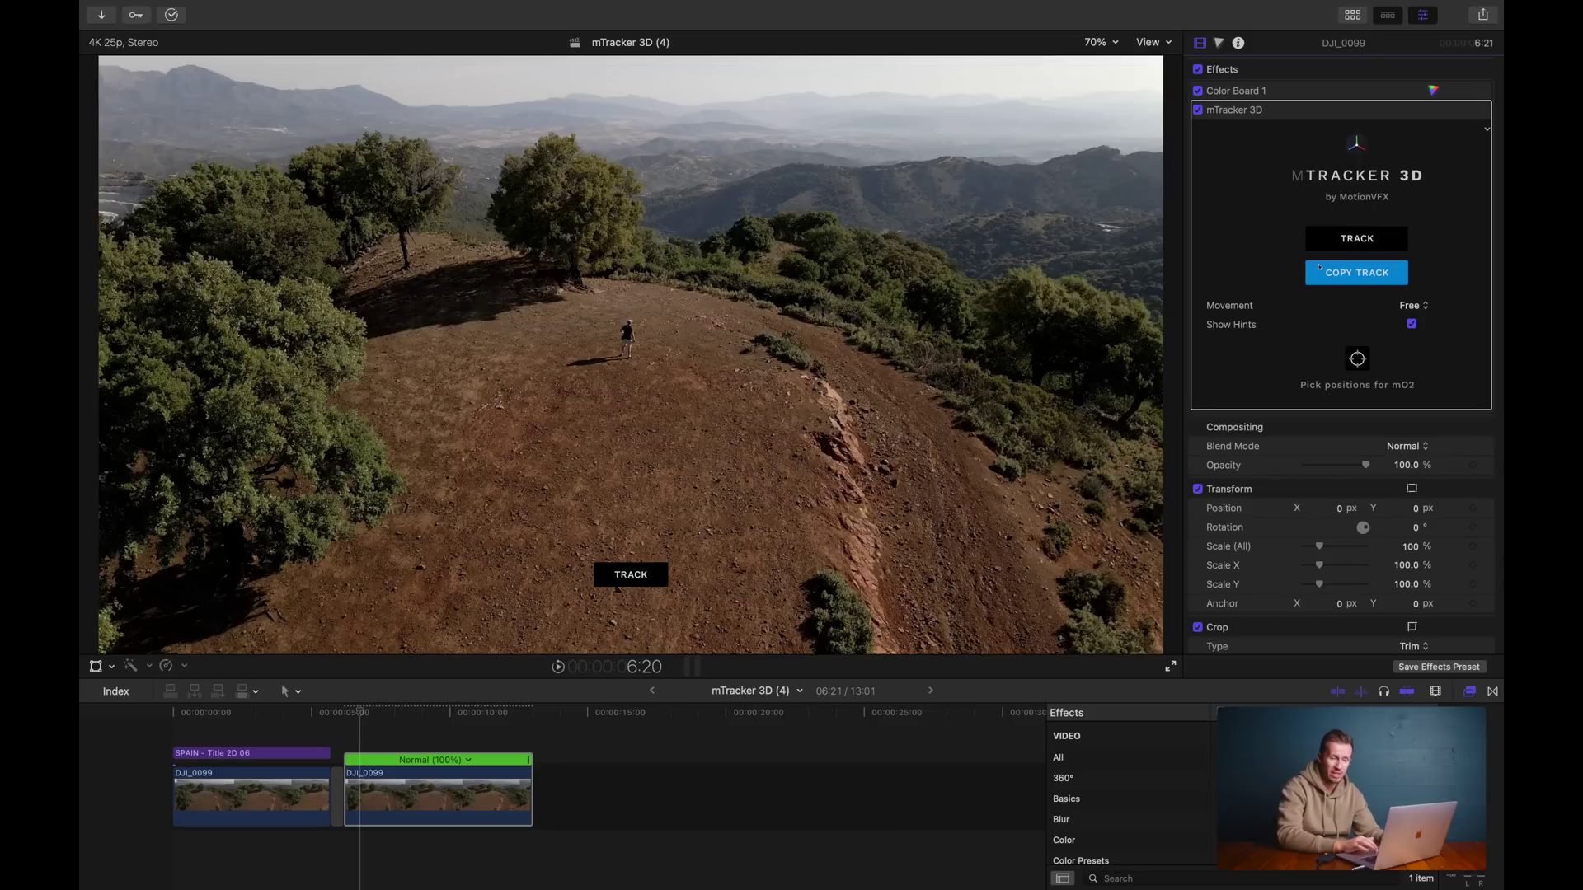
{"action": "left_click", "coordinate": [1356, 272]}
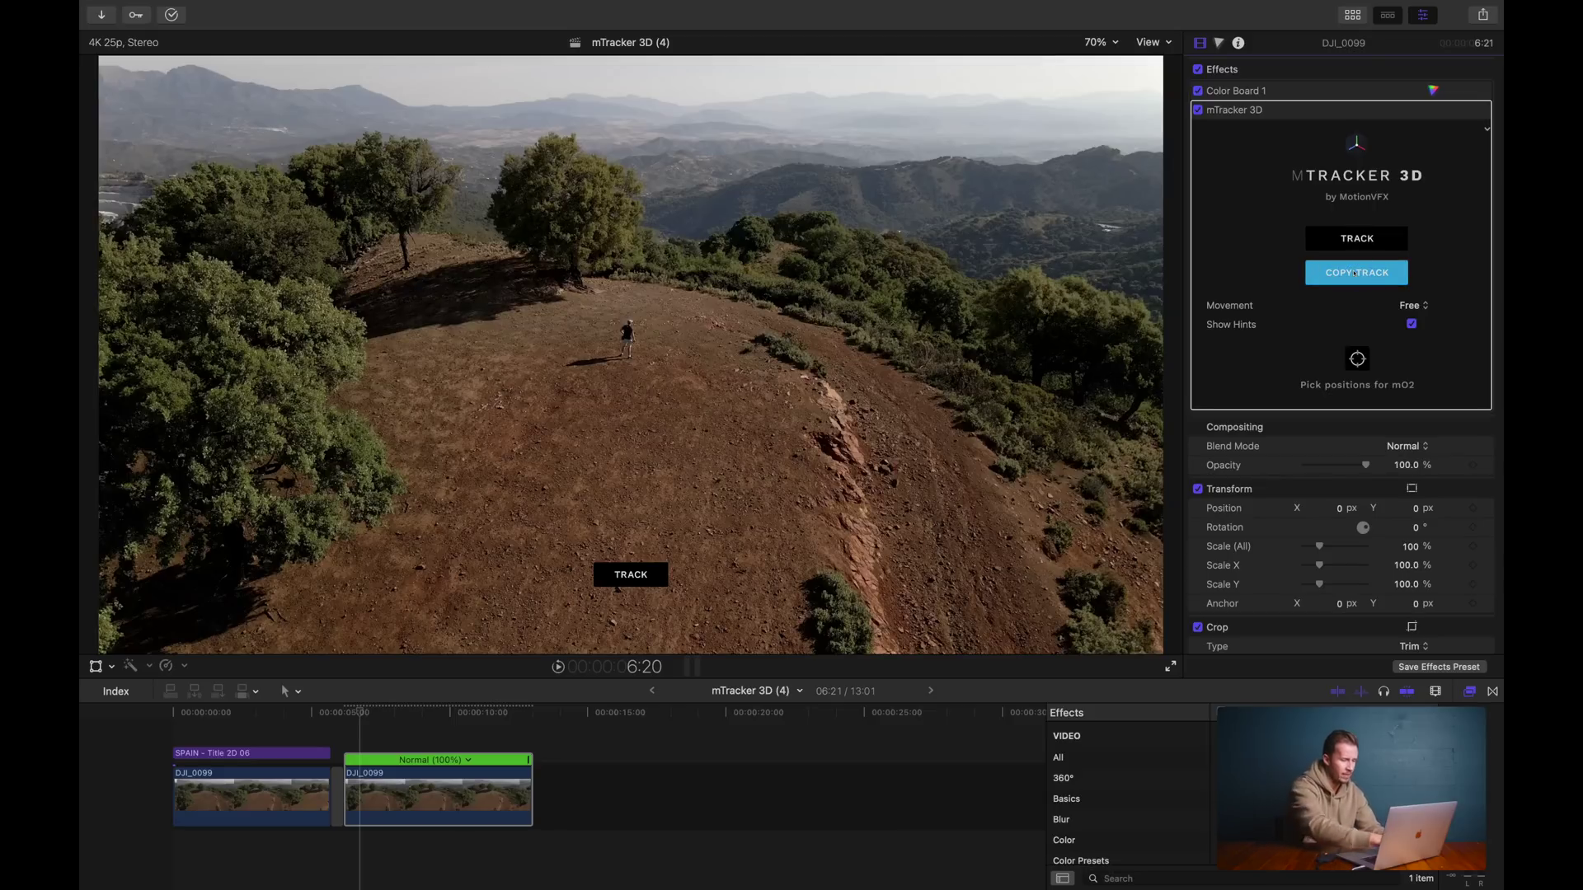
{"action": "key", "text": "alt+super+1"}
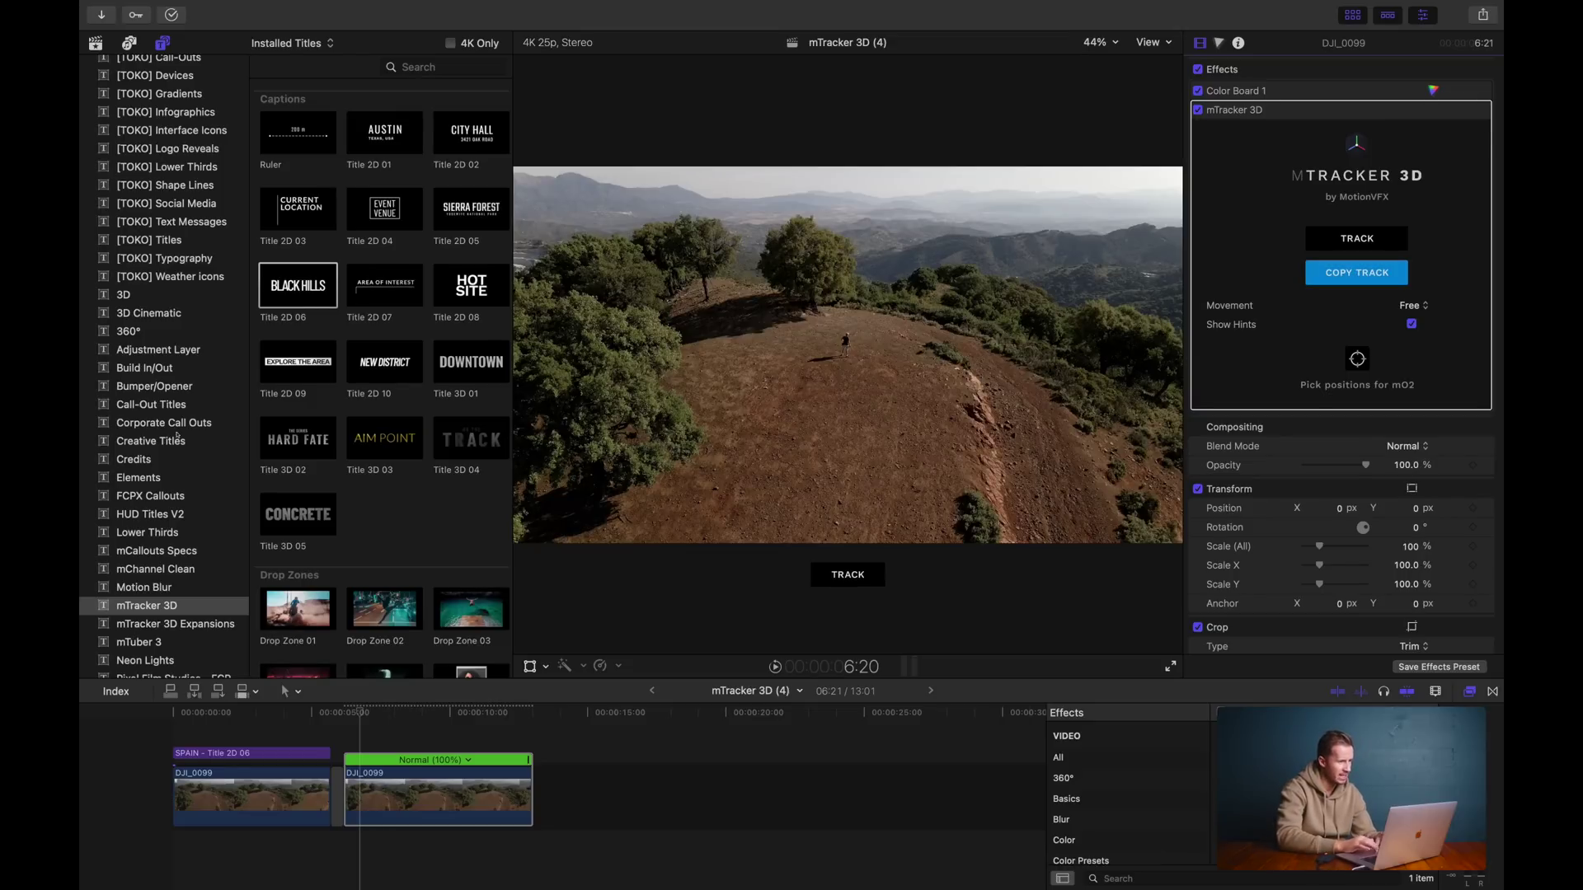
- Add the BLACK HILLS Title 2D 06 above DJI_0099, trim it to the clip, and paste the 3D track
{"action": "scroll", "coordinate": [310, 480], "scroll_direction": "down", "scroll_amount": 10}
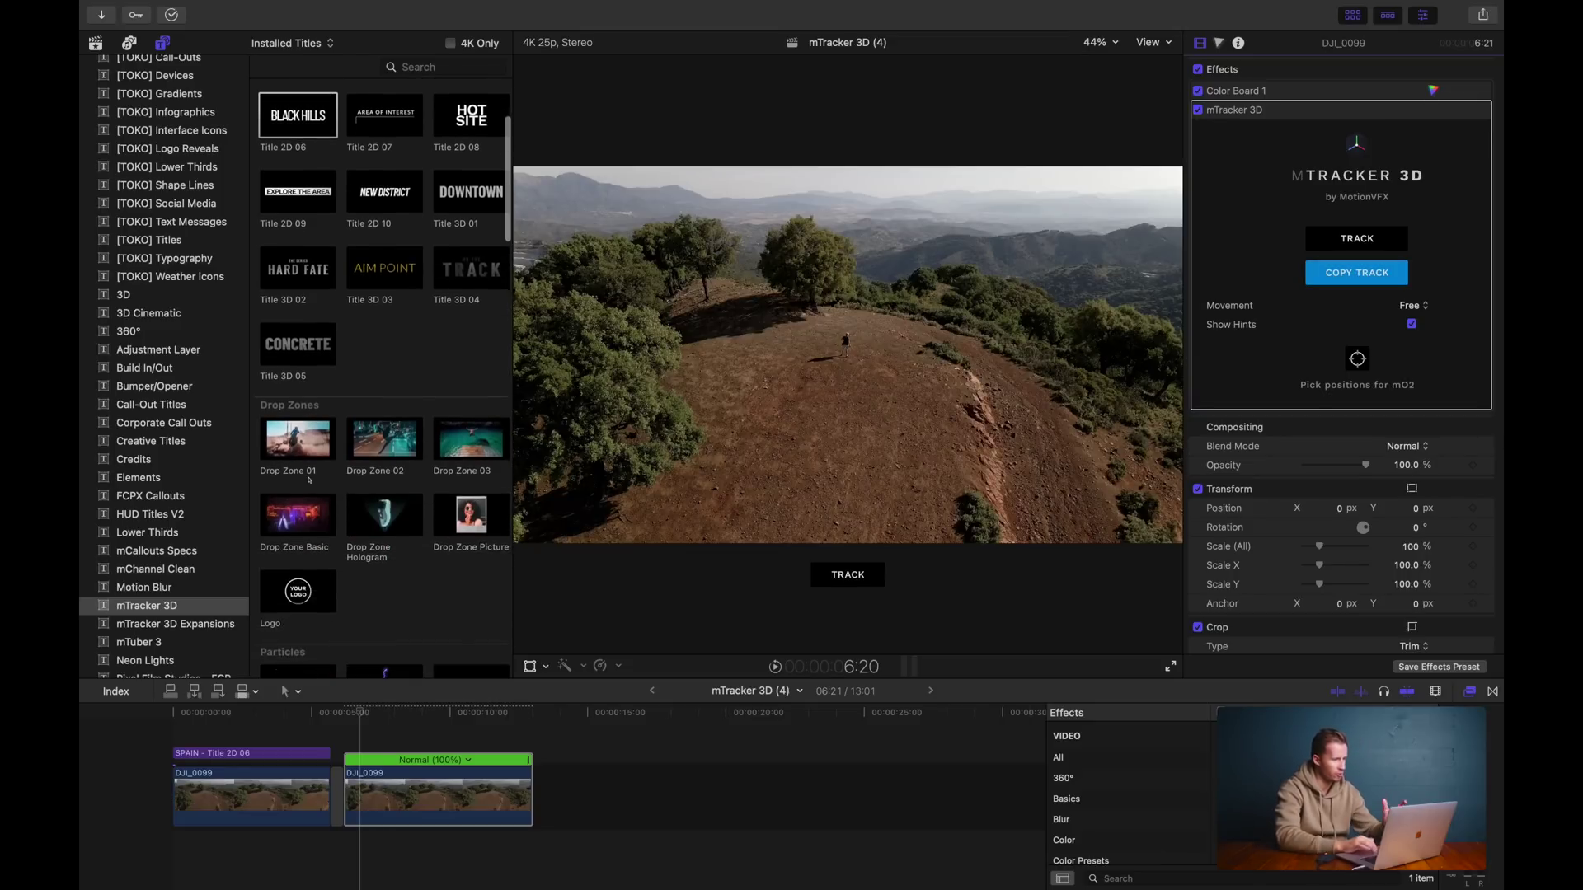
{"action": "scroll", "coordinate": [310, 481], "scroll_direction": "up", "scroll_amount": 10}
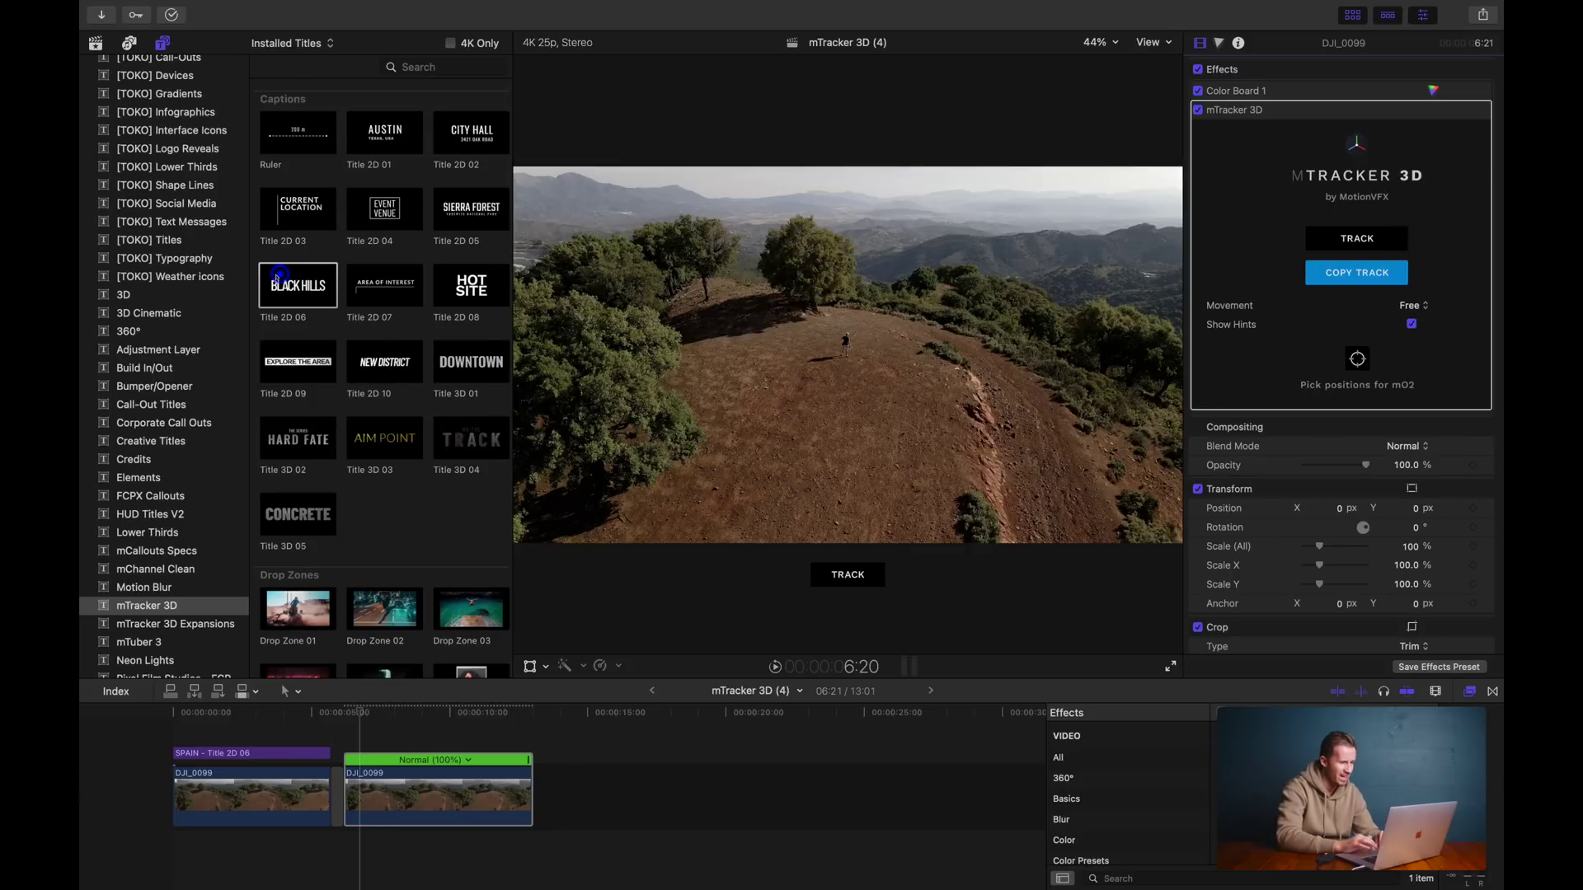
{"action": "left_click_drag", "start_coordinate": [284, 281], "coordinate": [345, 739]}
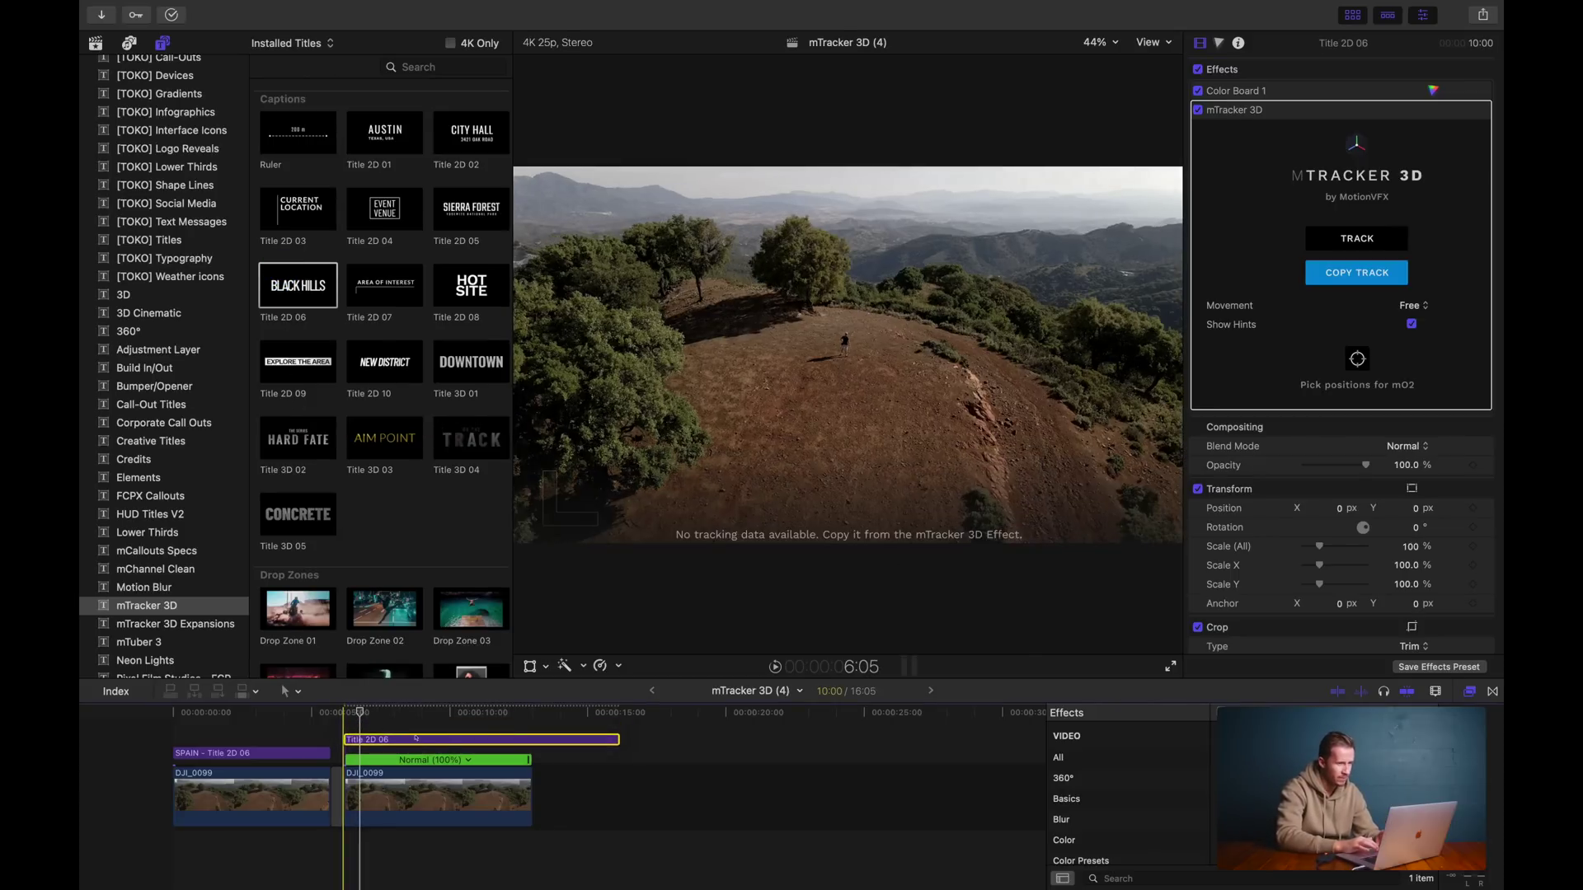
{"action": "left_click_drag", "start_coordinate": [609, 740], "coordinate": [530, 740]}
{"action": "left_click", "coordinate": [429, 713]}
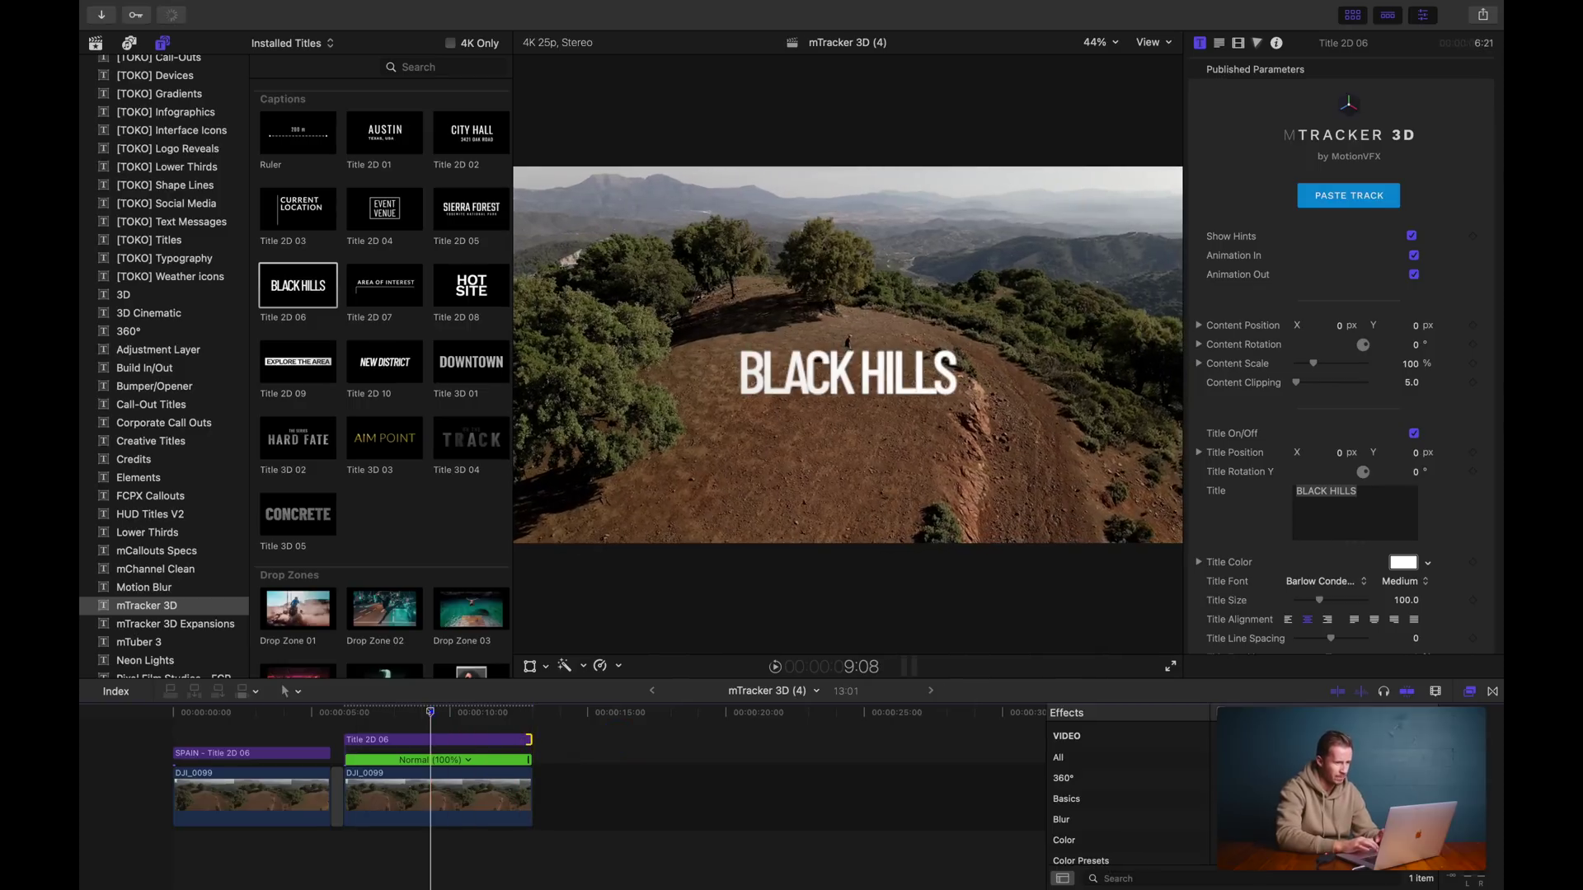
{"action": "left_click", "coordinate": [435, 741]}
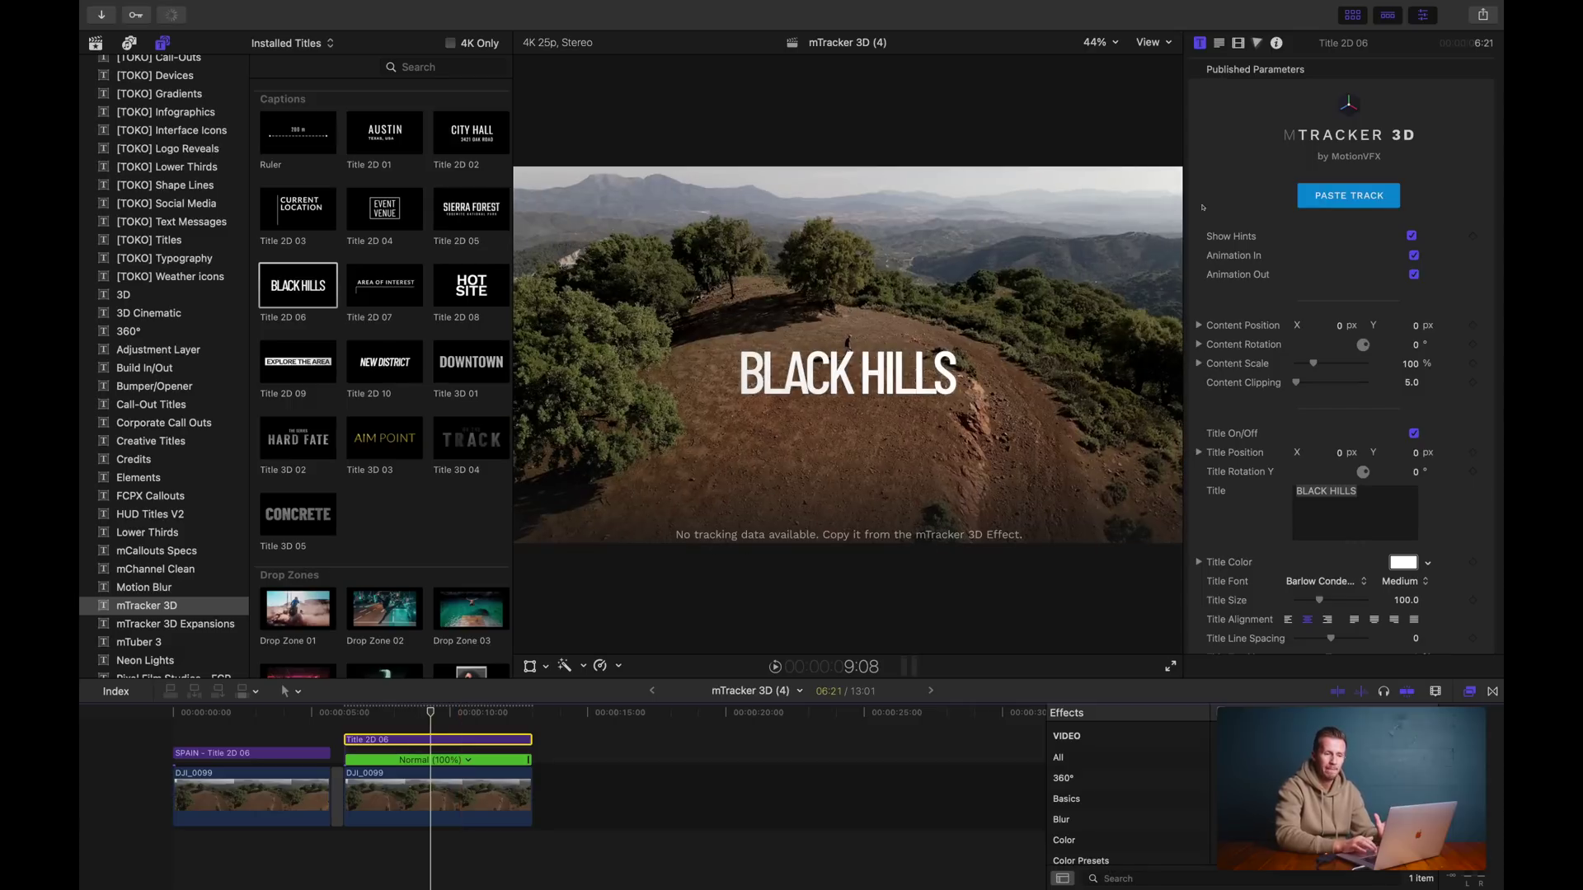
{"action": "left_click", "coordinate": [1342, 197]}
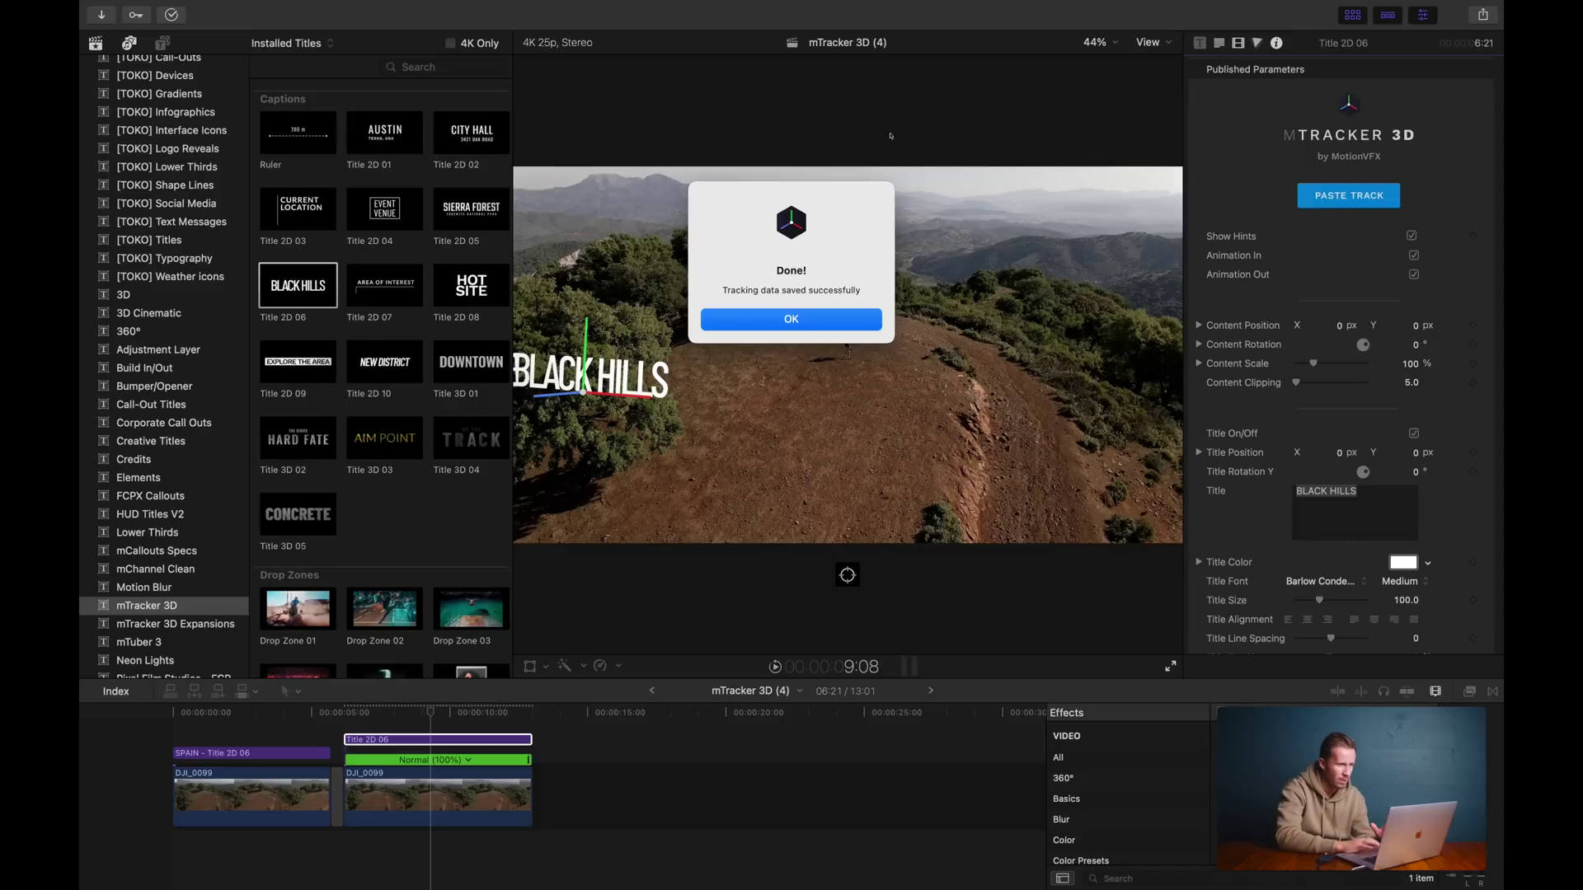
- Dismiss the tracking-saved confirmation, hide the browser, and change the title text to SPAIN
{"action": "left_click", "coordinate": [798, 319]}
{"action": "key", "text": "ctrl+super+1"}
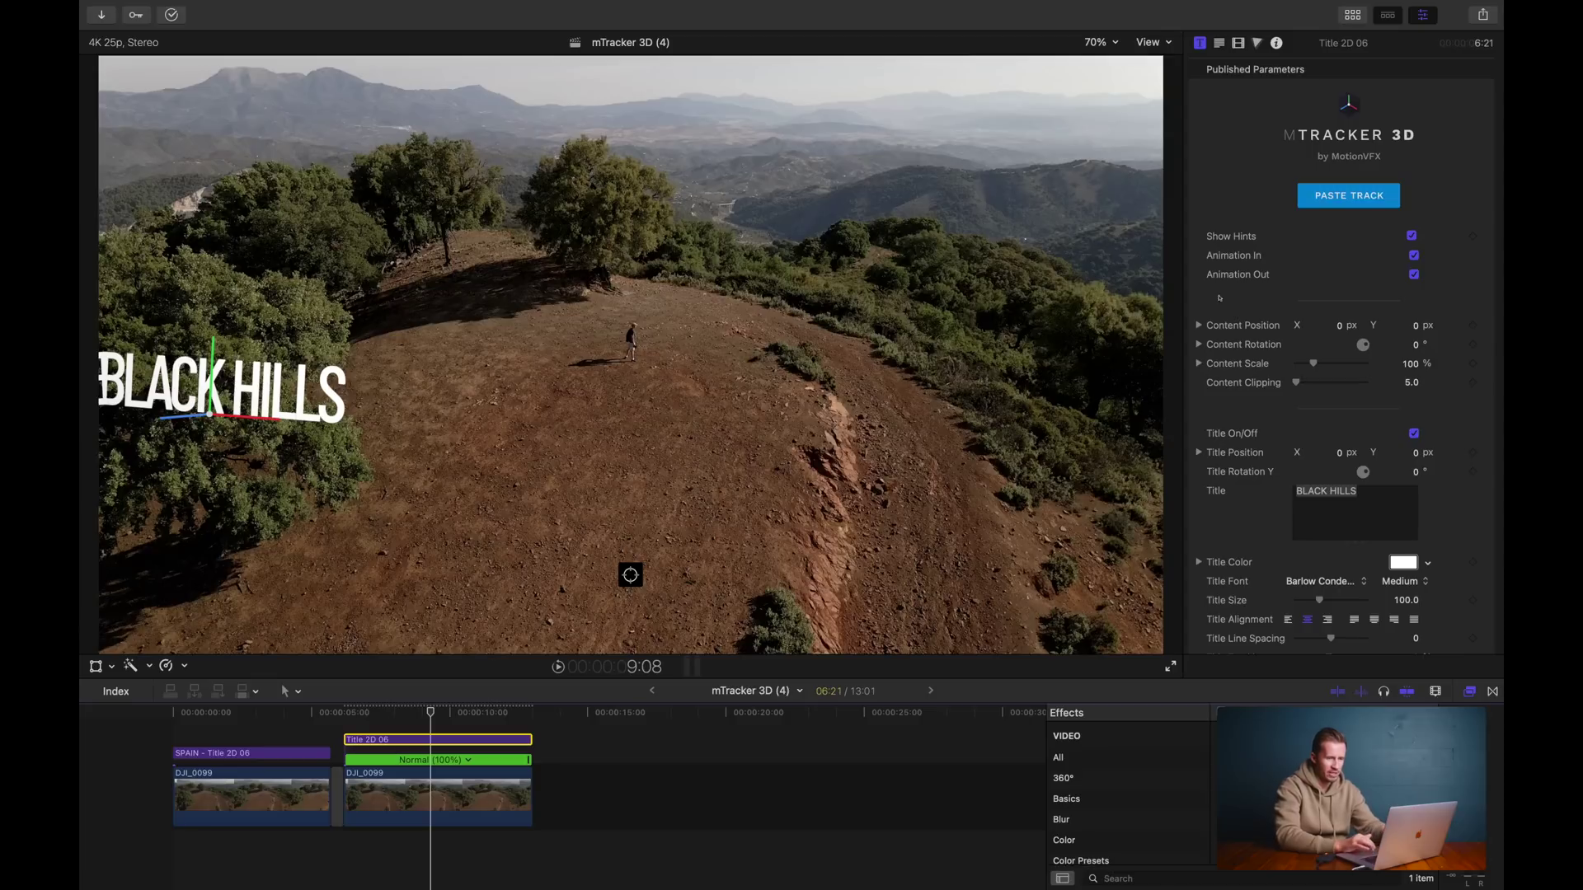
{"action": "triple_click", "coordinate": [1367, 491]}
{"action": "type", "text": "SPAIN"}
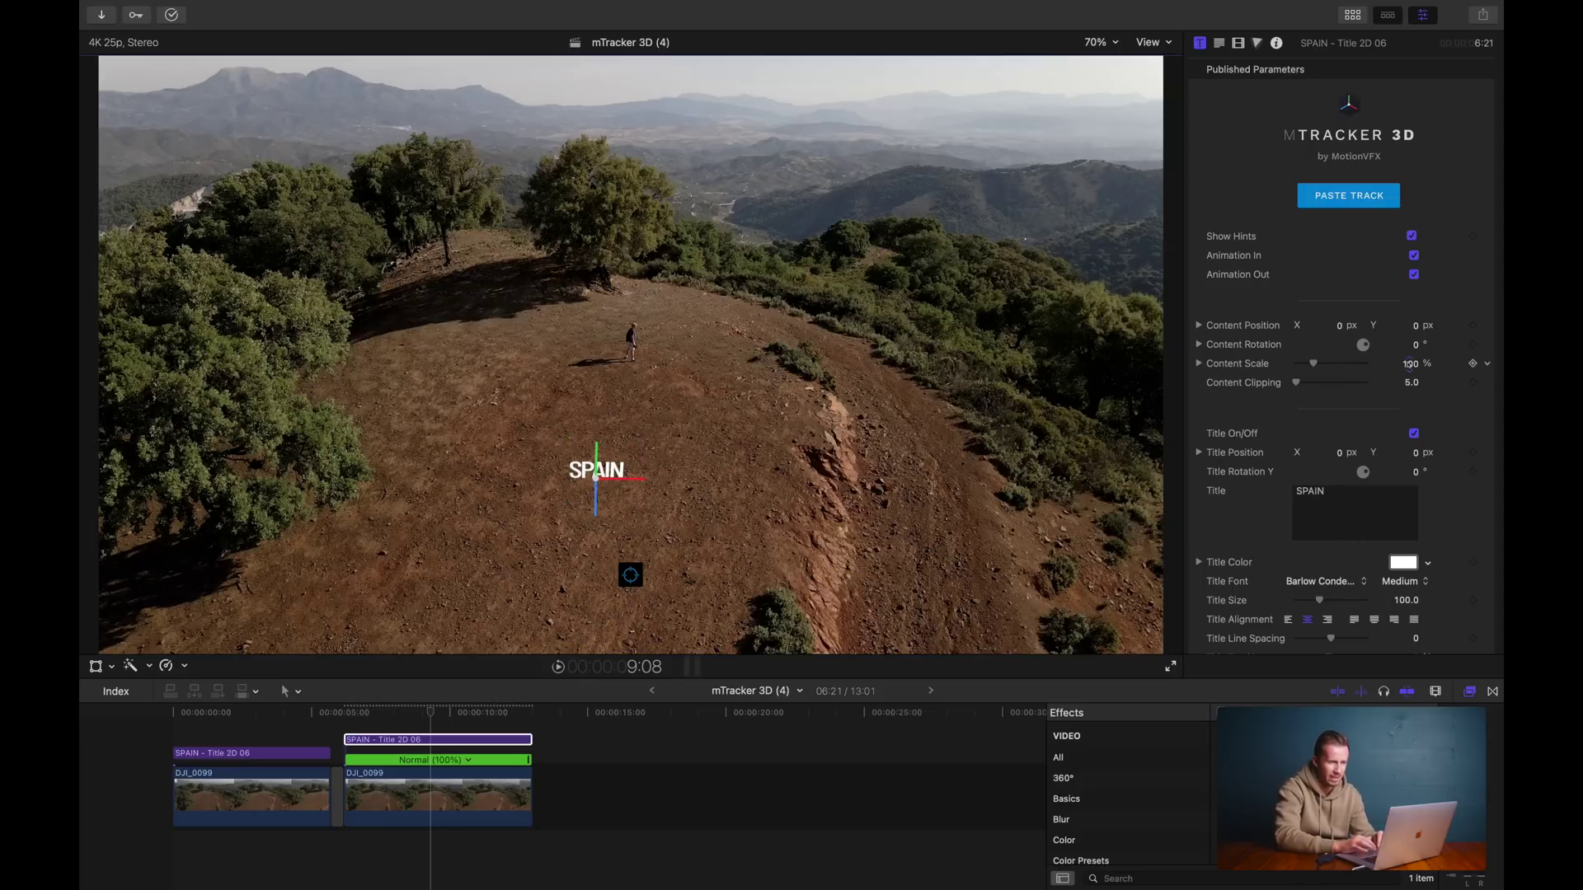
- Enlarge SPAIN to 245% Content Scale and expand its Content Position and Rotation values
{"action": "left_click_drag", "start_coordinate": [1409, 363], "coordinate": [1409, 363]}
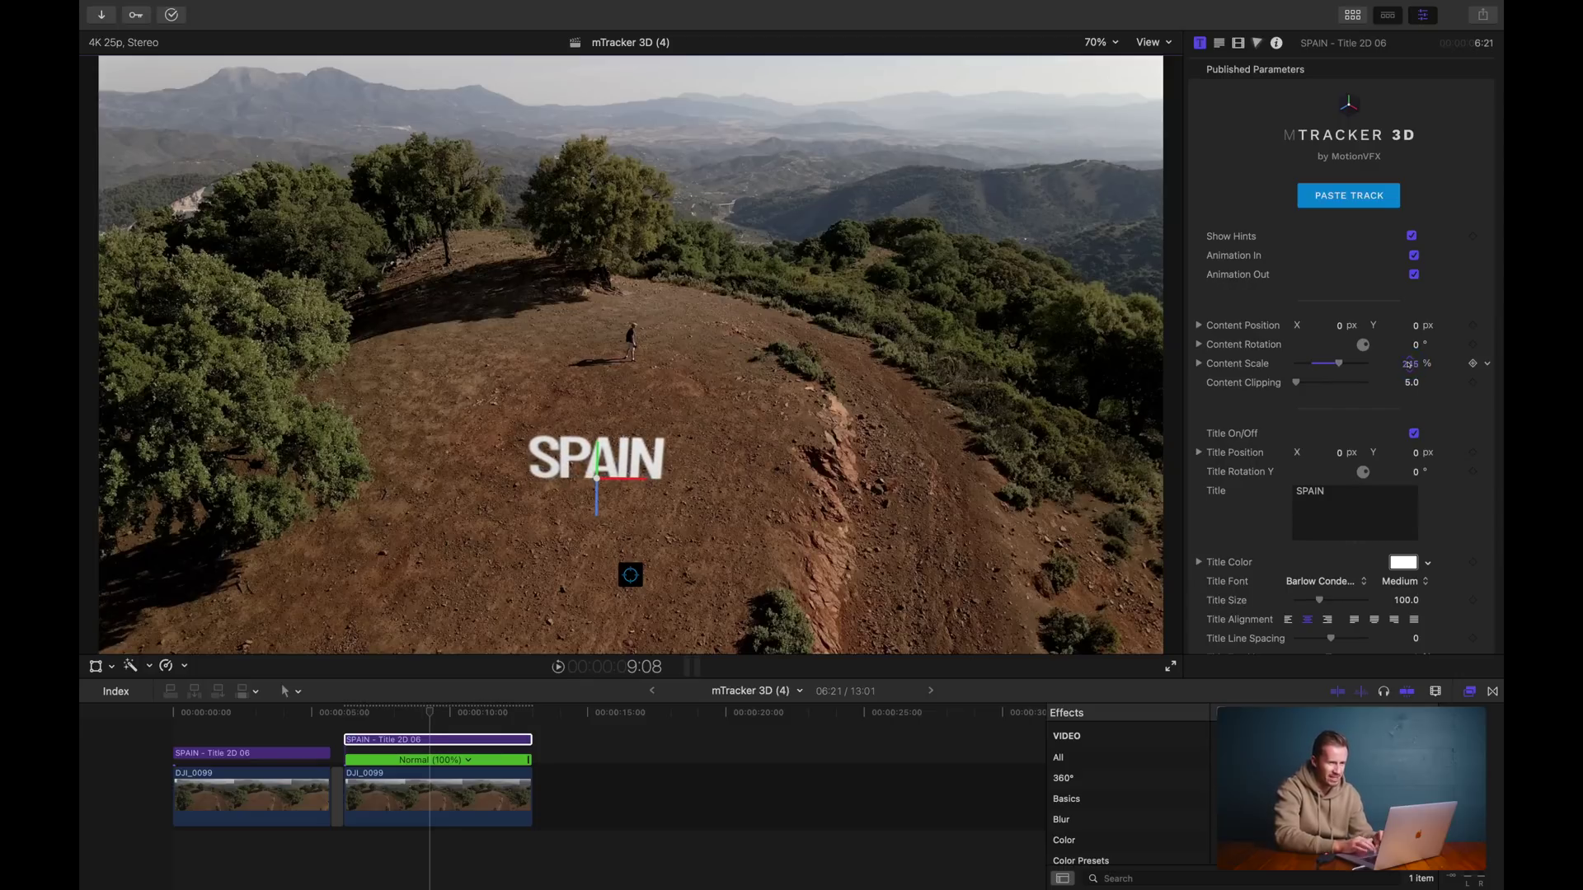
{"action": "left_click", "coordinate": [1198, 325]}
{"action": "left_click", "coordinate": [1198, 401]}
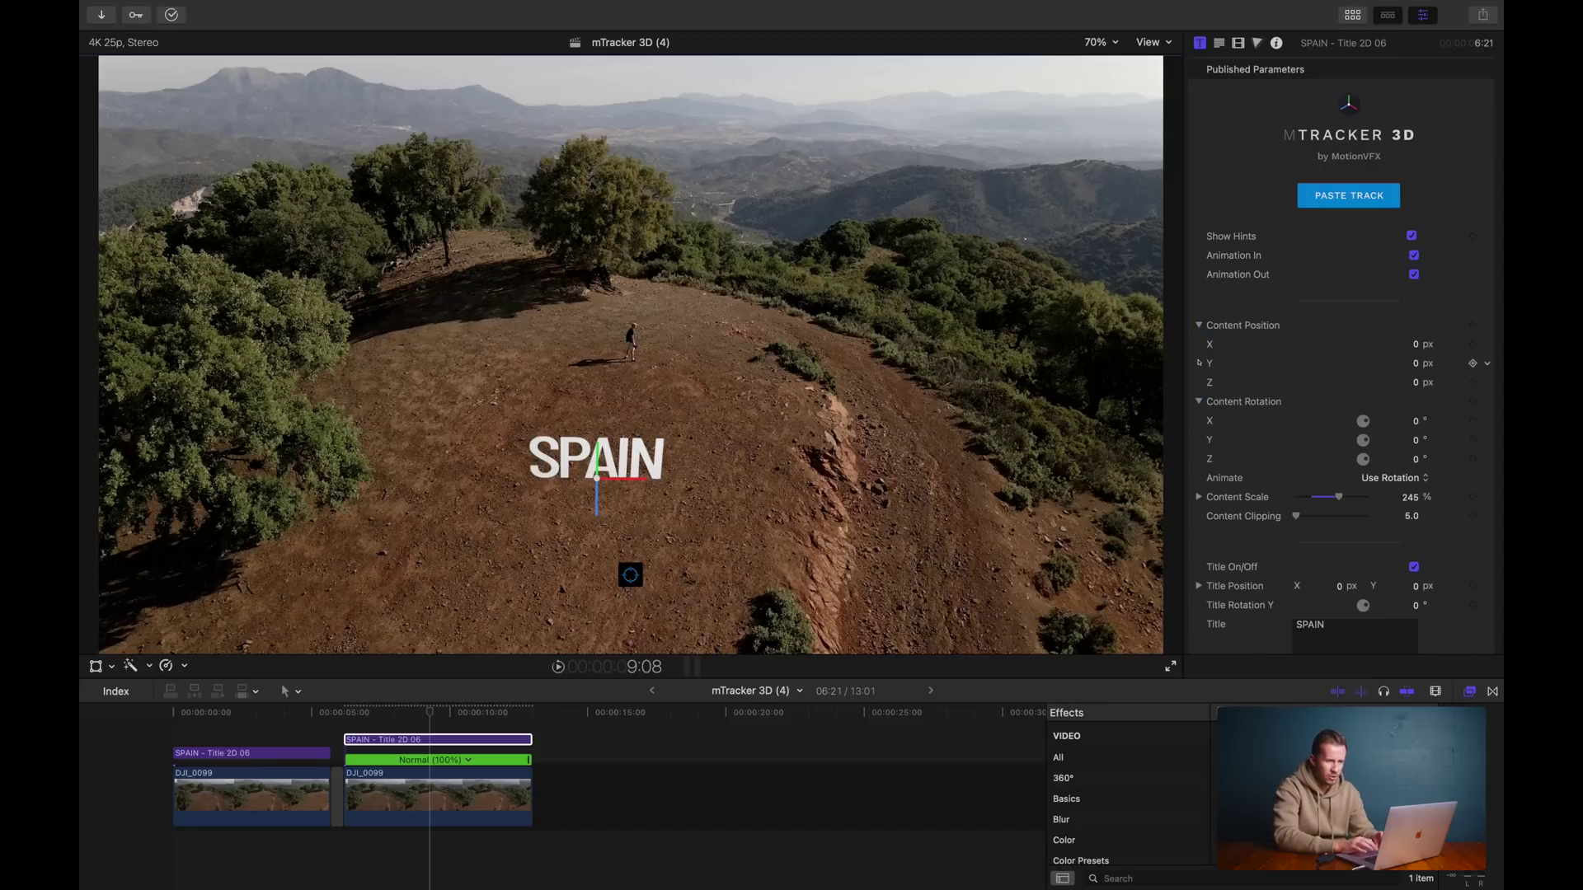
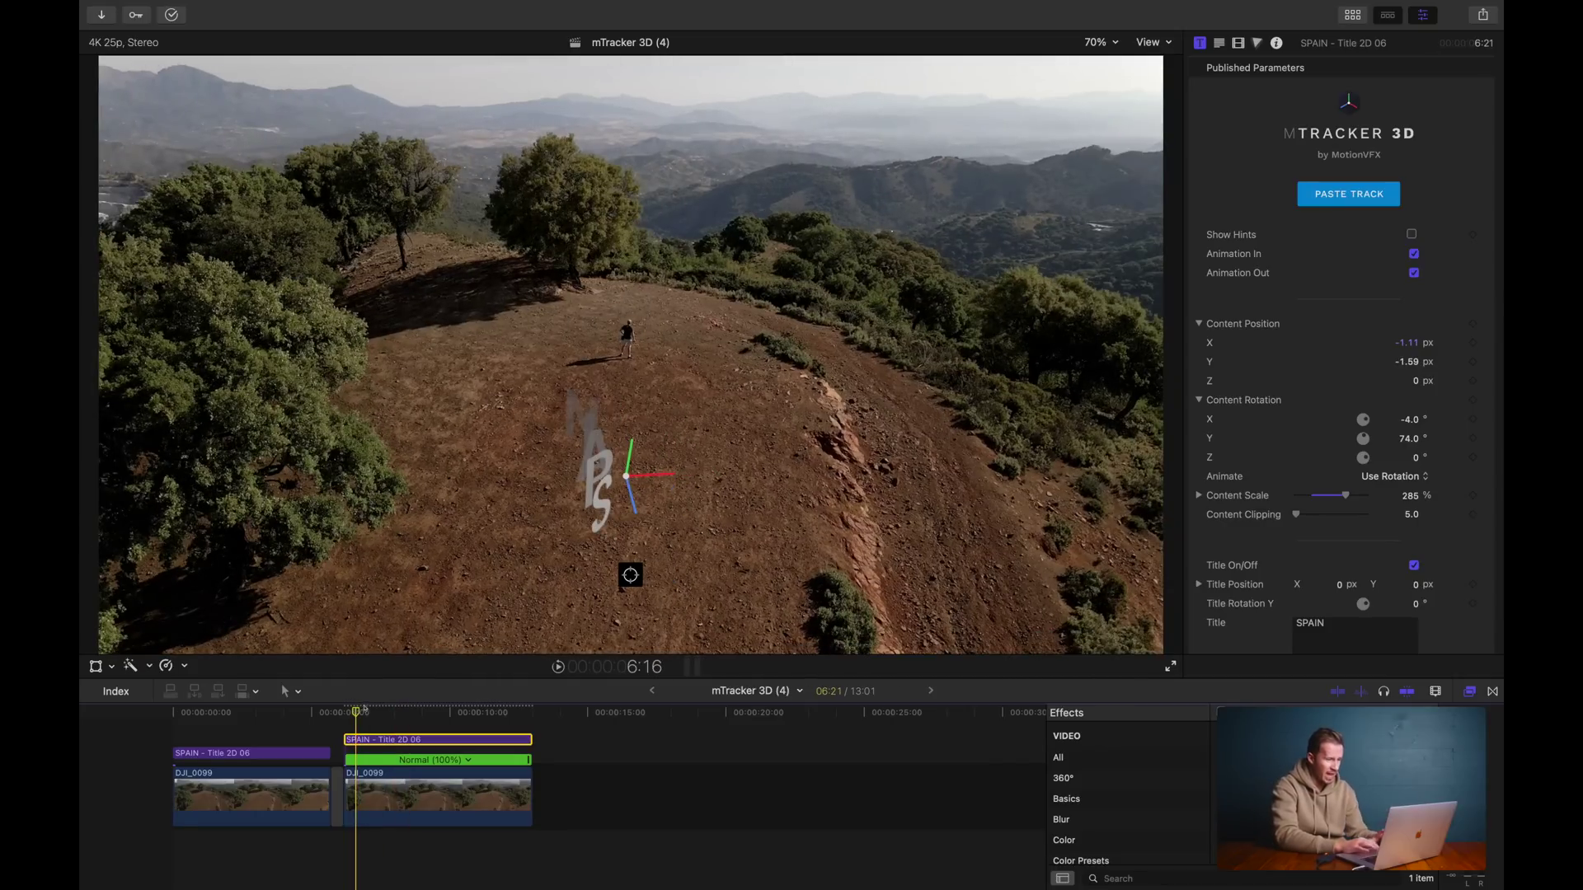
- Turn off Animation In and Animation Out for the SPAIN title, then preview the shot
{"action": "left_click", "coordinate": [1413, 254]}
{"action": "left_click", "coordinate": [1413, 273]}
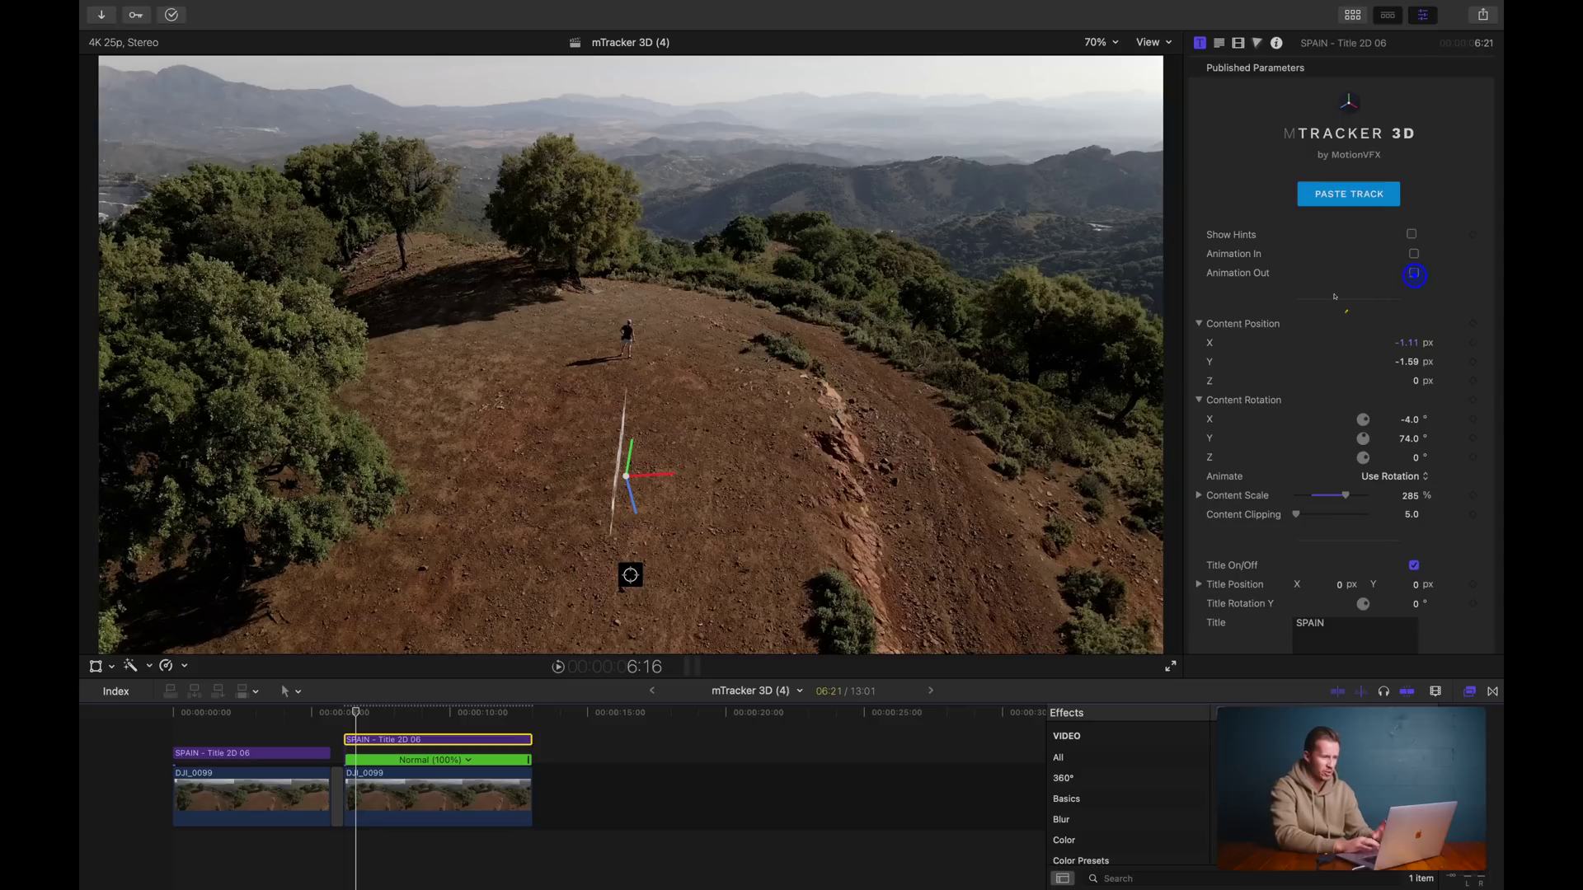
{"action": "left_click", "coordinate": [552, 669]}
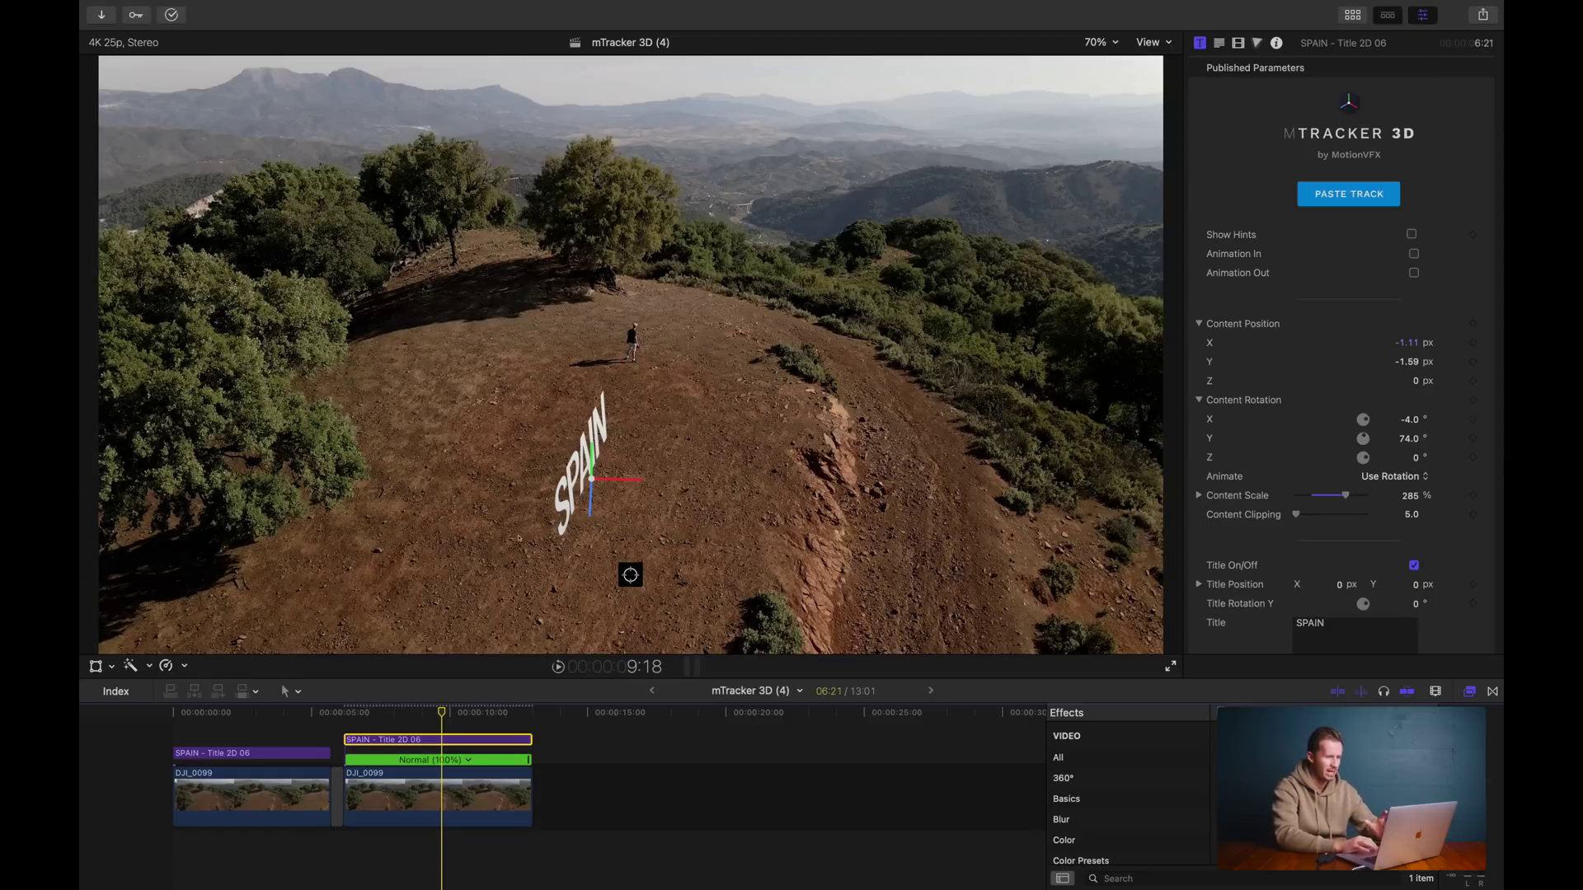
- Darken the title's shadow to 94.62% opacity and set light rotation 36° and light angle 40
{"action": "scroll", "coordinate": [1303, 532], "scroll_direction": "down", "scroll_amount": 15}
{"action": "left_click_drag", "start_coordinate": [1330, 442], "coordinate": [1353, 443]}
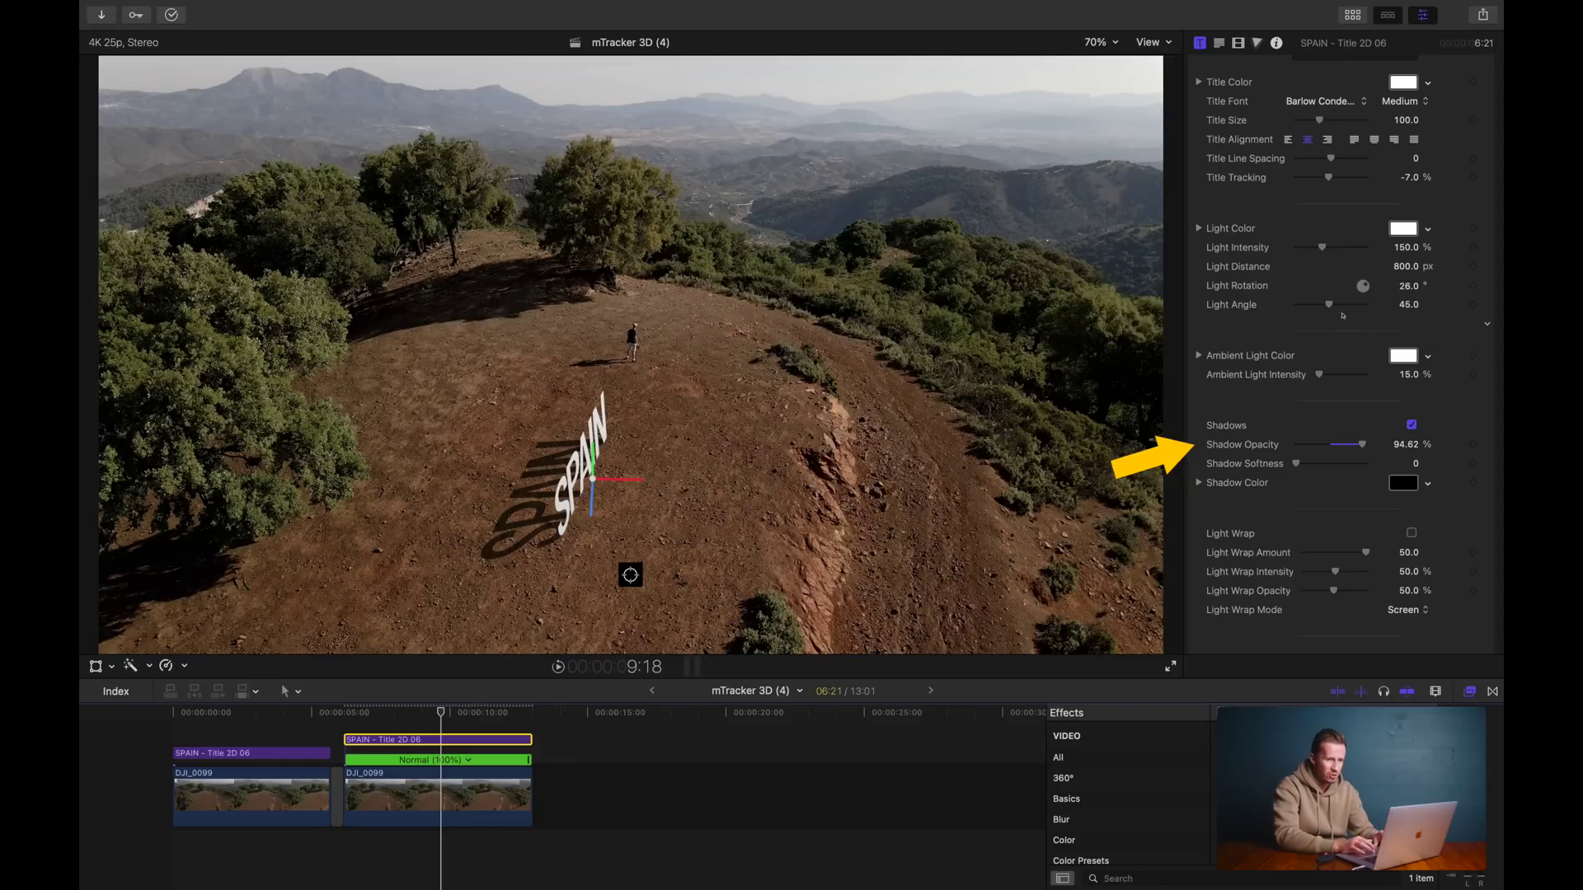
{"action": "left_click_drag", "start_coordinate": [1407, 287], "coordinate": [1406, 288]}
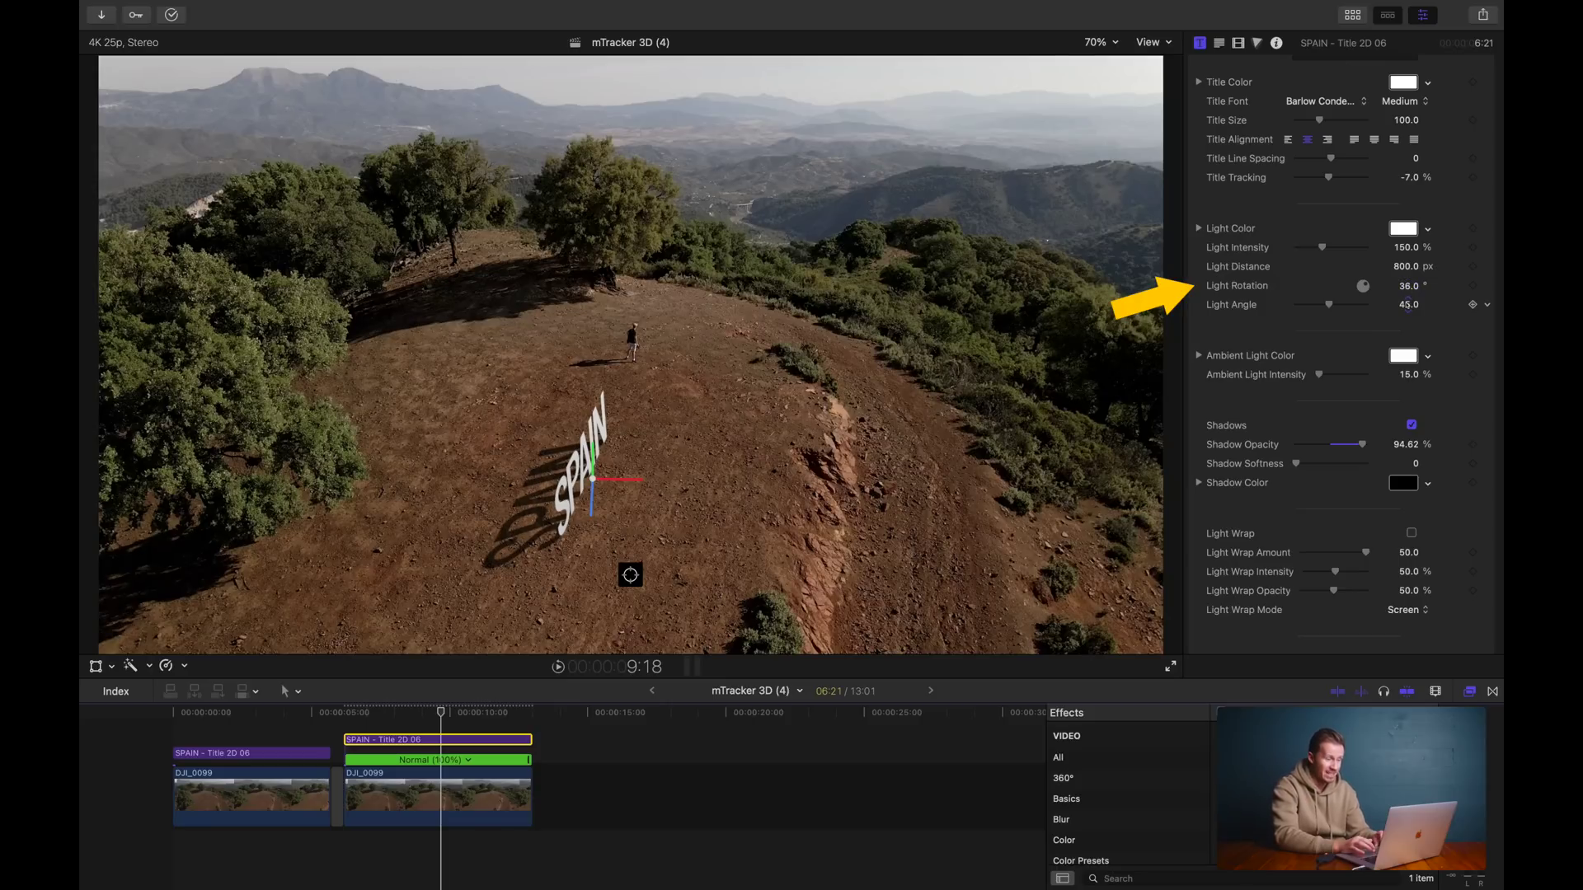
{"action": "left_click_drag", "start_coordinate": [1407, 304], "coordinate": [1408, 304]}
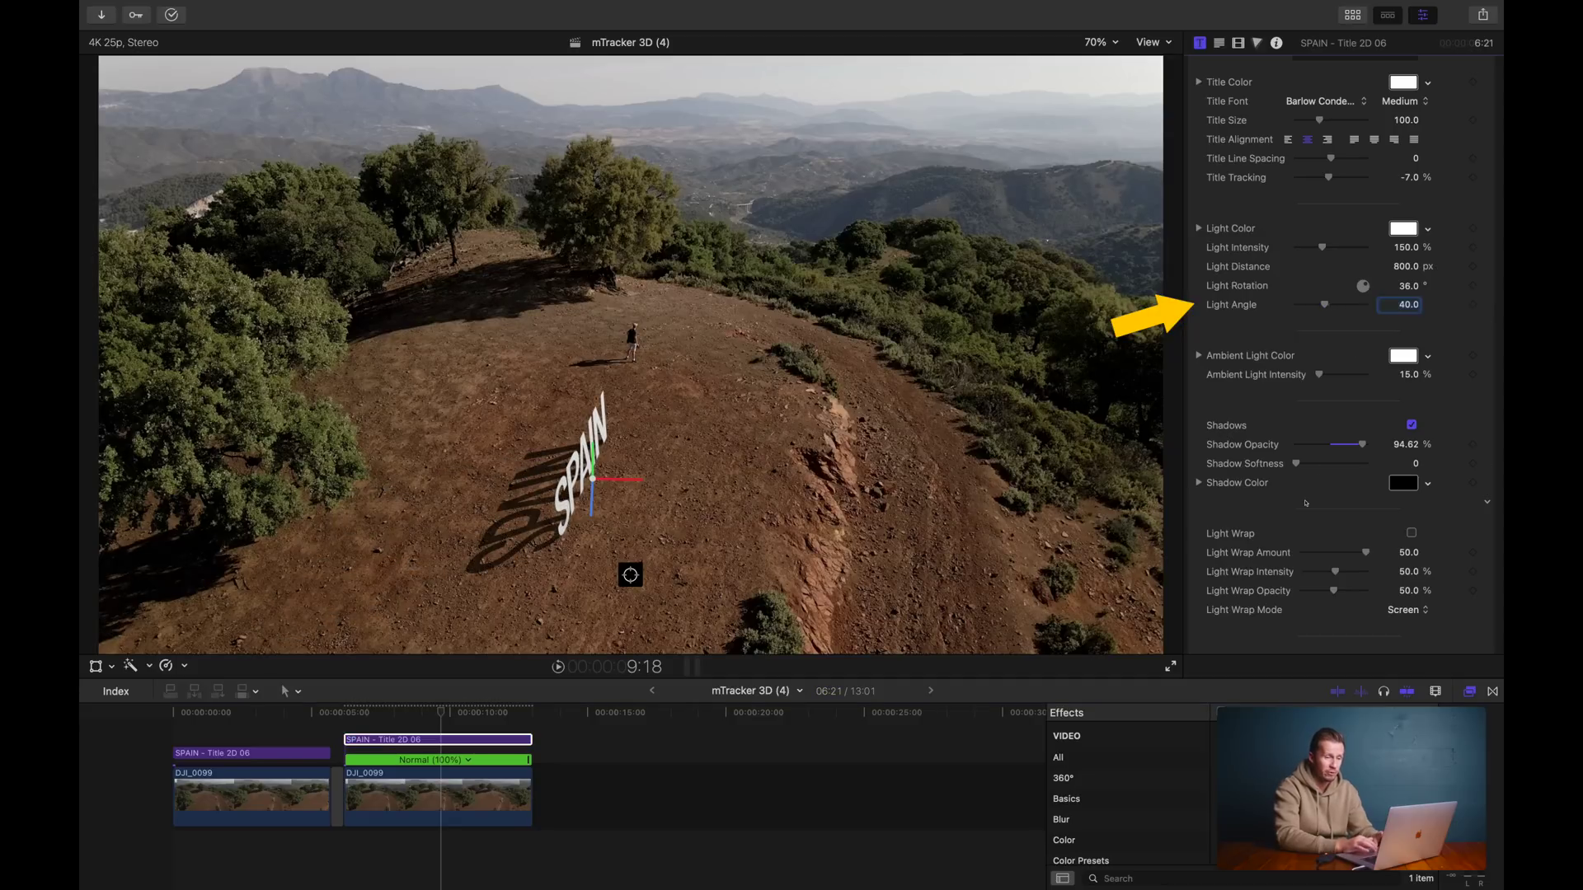
- Adjust the shadow softness, settling at 2.0
{"action": "left_click_drag", "start_coordinate": [1295, 464], "coordinate": [1333, 459]}
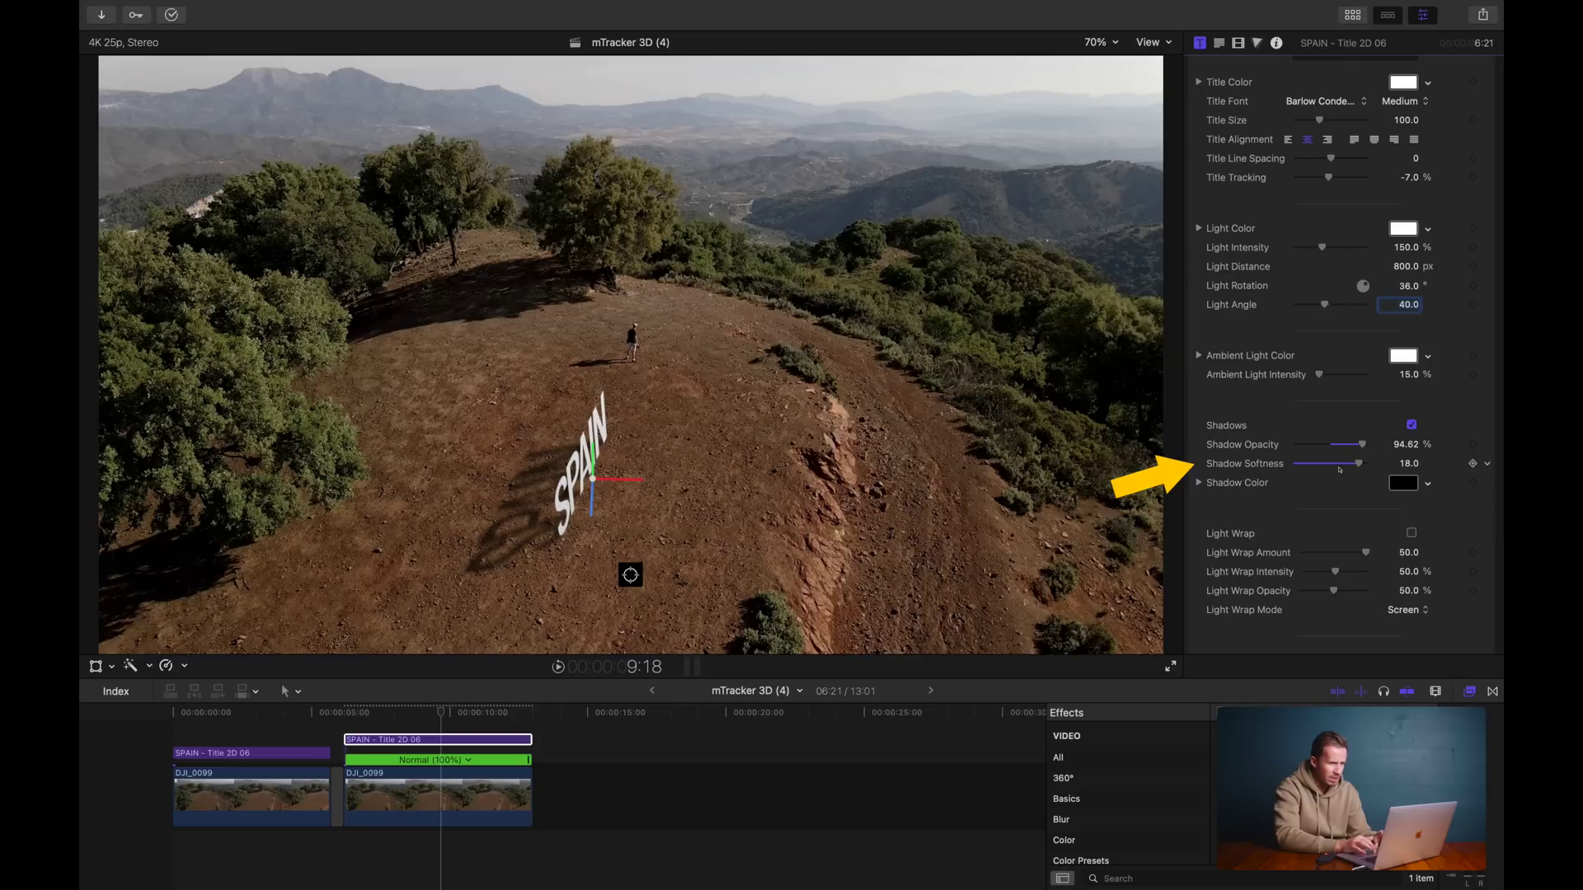
{"action": "left_click_drag", "start_coordinate": [1358, 463], "coordinate": [1297, 464]}
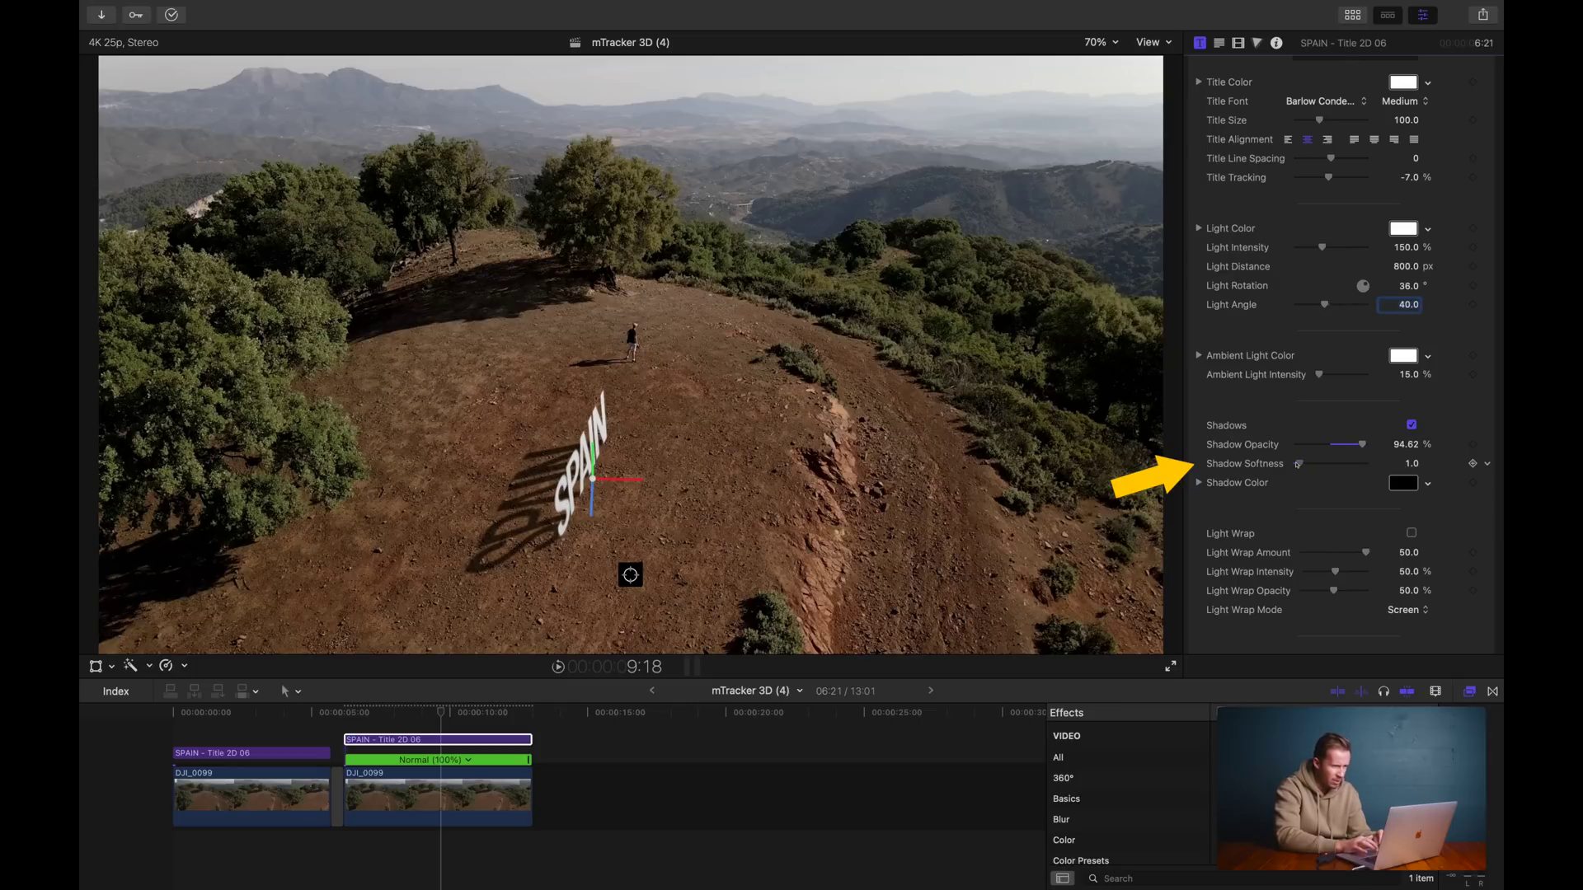
{"action": "left_click", "coordinate": [1299, 464]}
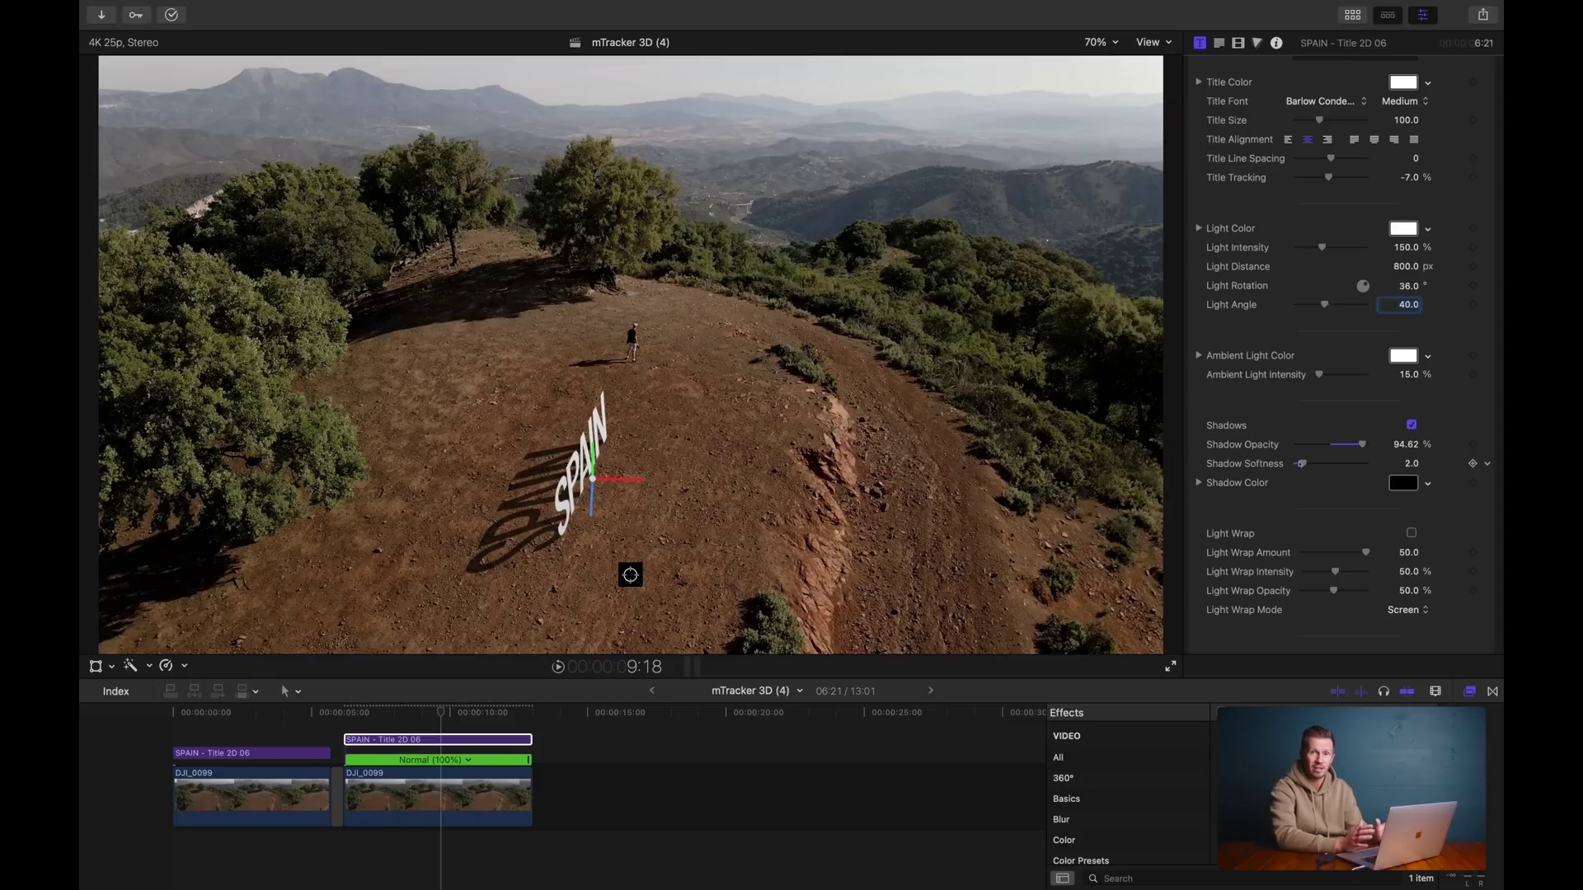
- Select the DJI_0099 drone clip and play it from the title's start to review the tracked shadow
{"action": "left_click", "coordinate": [346, 764]}
{"action": "key", "text": "space"}
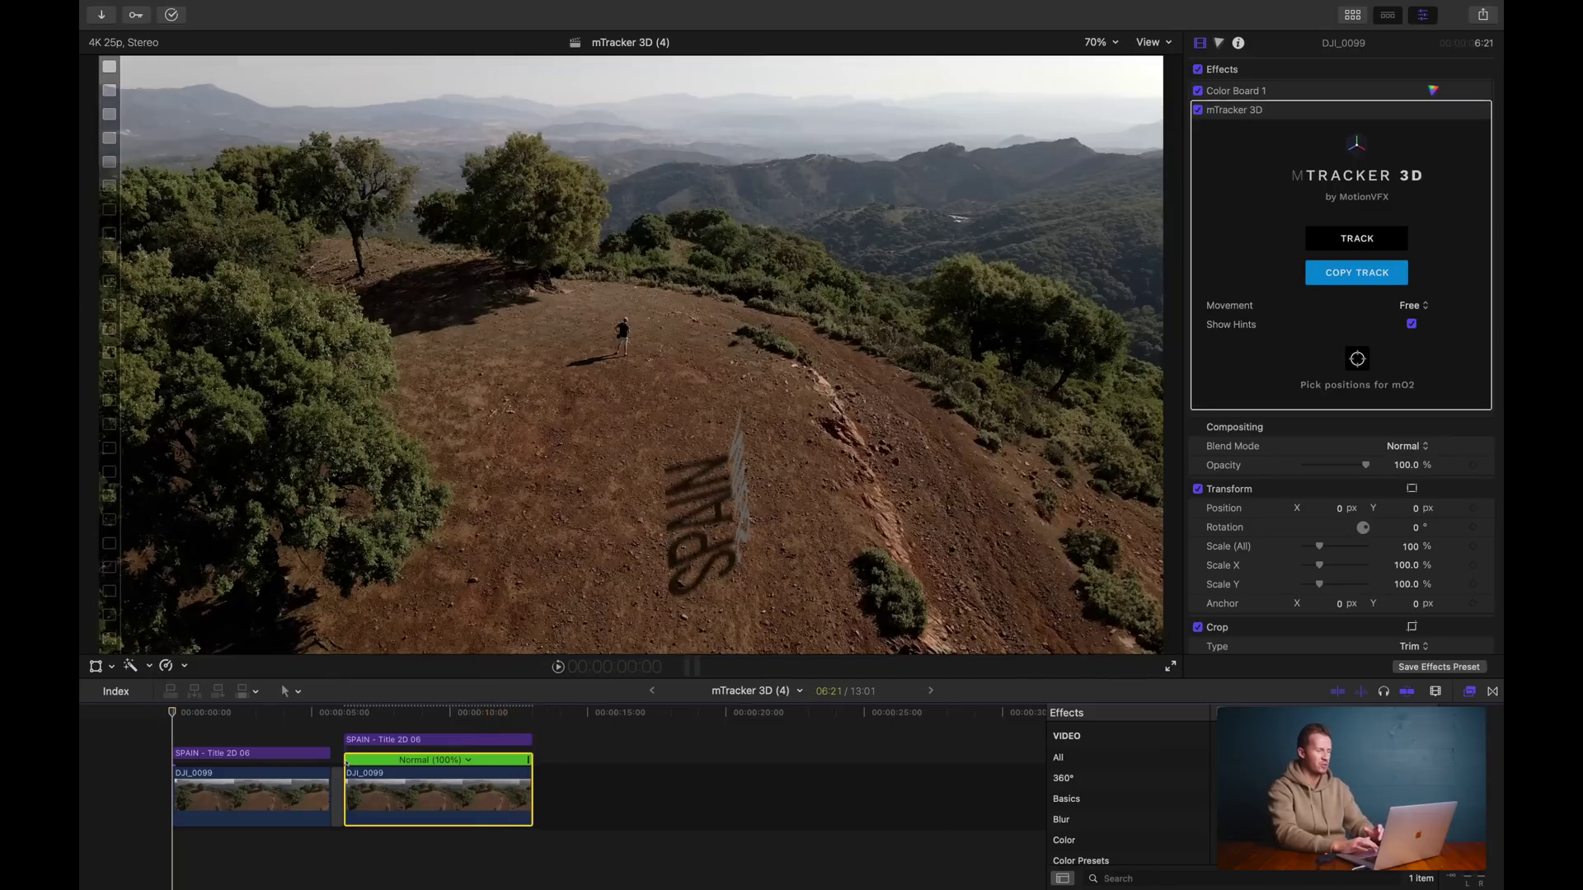
{"action": "left_click", "coordinate": [353, 707]}
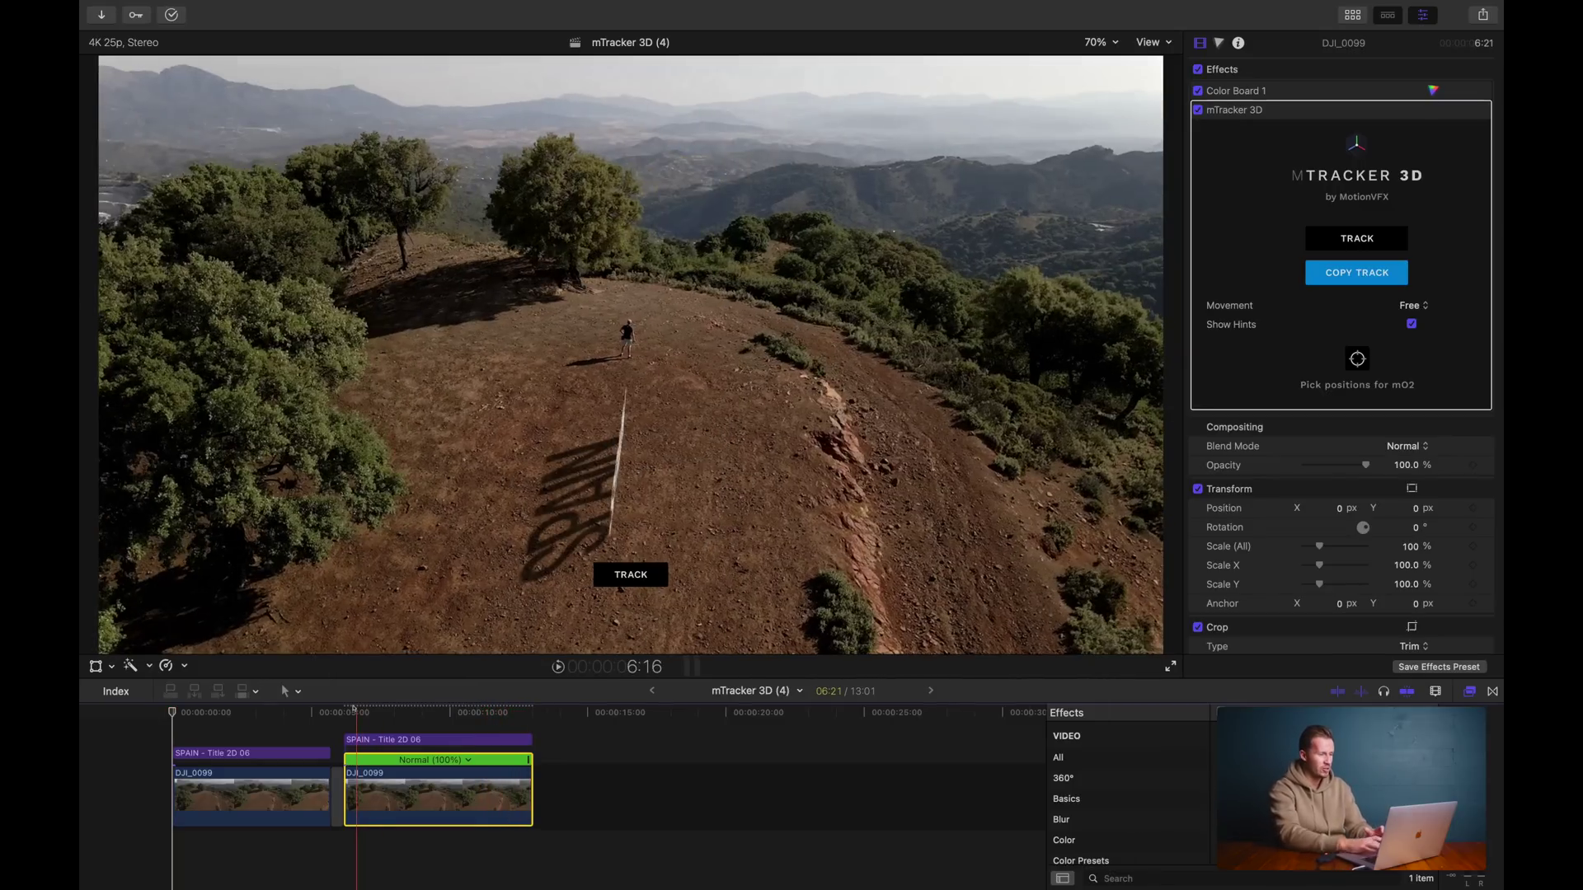
{"action": "key", "text": "space"}
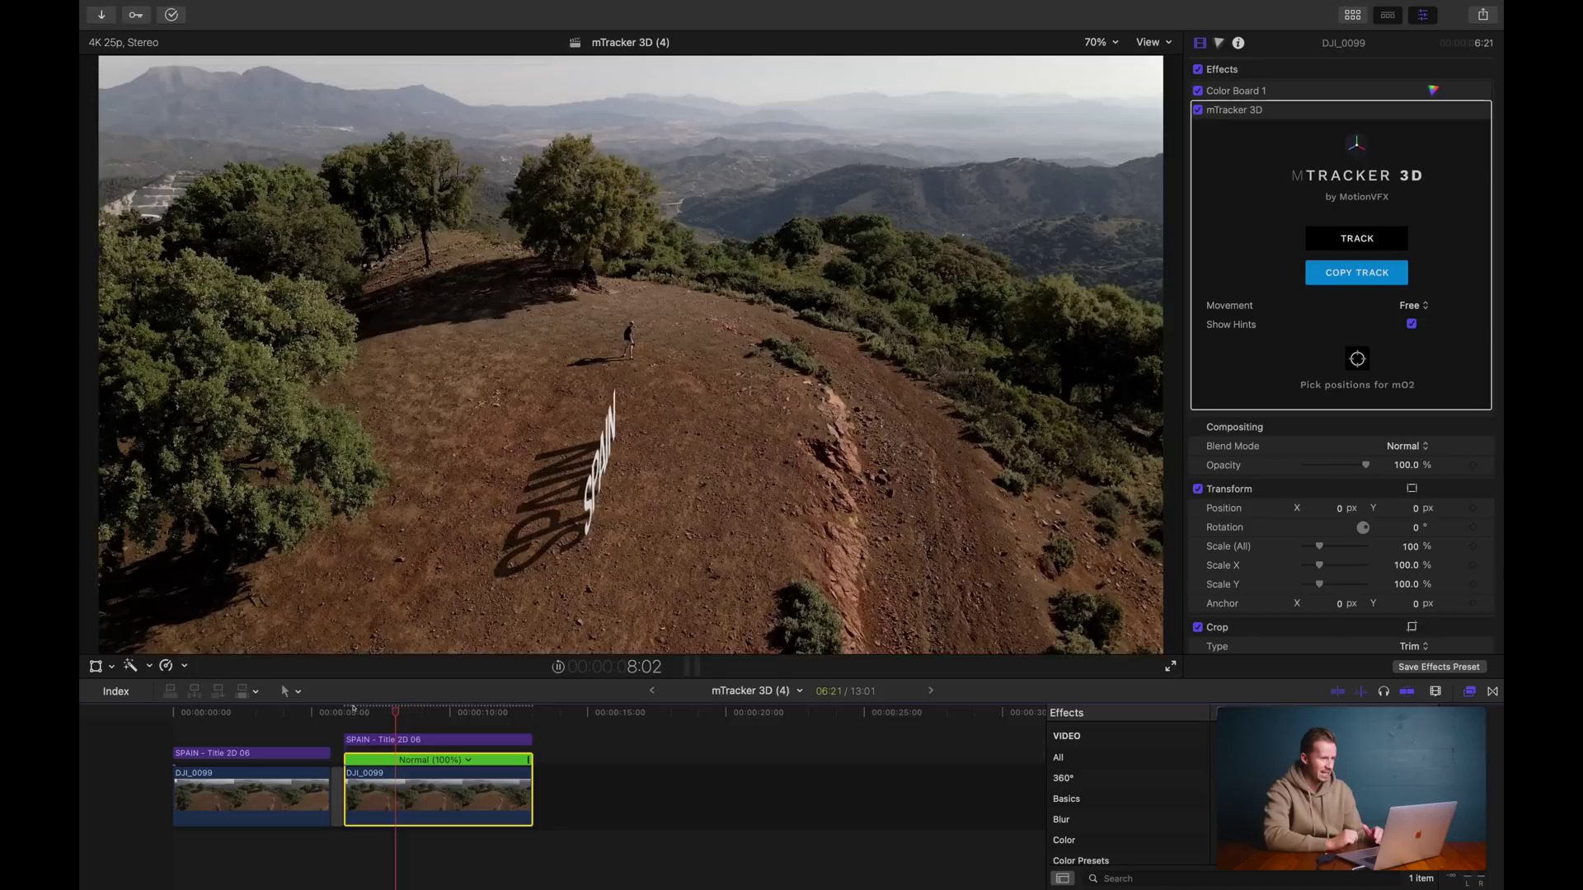